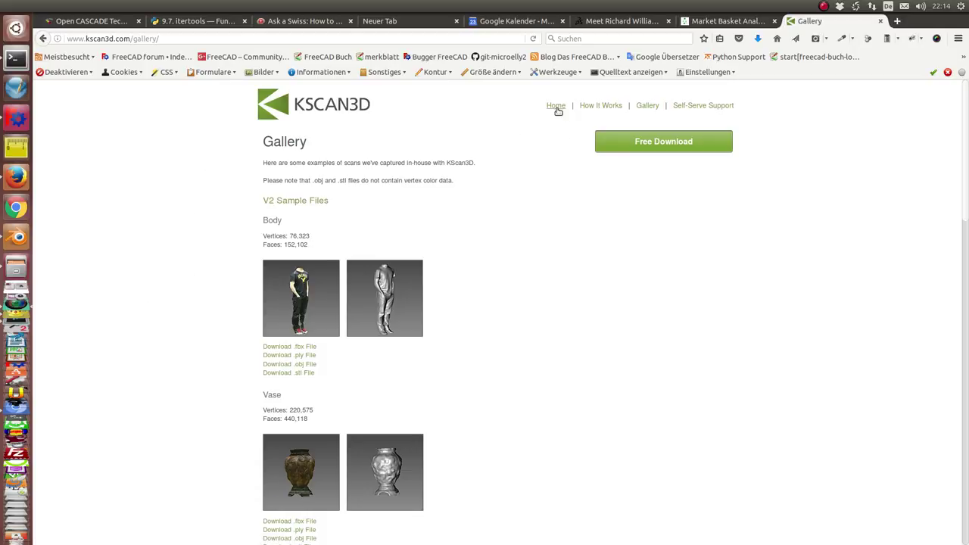
Look through the sample scans on the KScan3D gallery page.
{"action": "scroll", "coordinate": [508, 346], "scroll_direction": "down", "scroll_amount": 3}
{"action": "scroll", "coordinate": [505, 340], "scroll_direction": "up", "scroll_amount": 3}
{"action": "scroll", "coordinate": [502, 323], "scroll_direction": "down", "scroll_amount": 10}
{"action": "scroll", "coordinate": [499, 318], "scroll_direction": "up", "scroll_amount": 10}
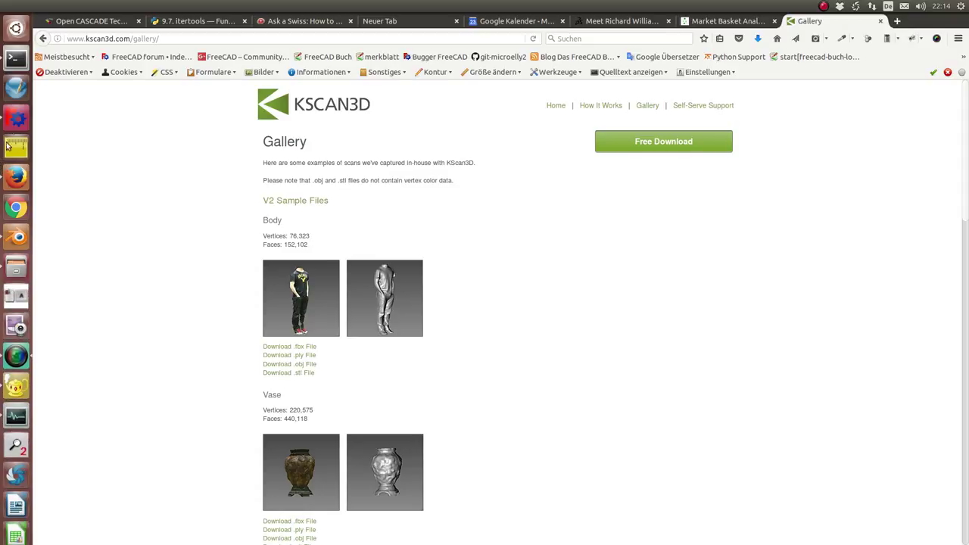
Switch to Blender and examine the triangle mesh of the scanned body up close and from several sides.
{"action": "left_click", "coordinate": [14, 241]}
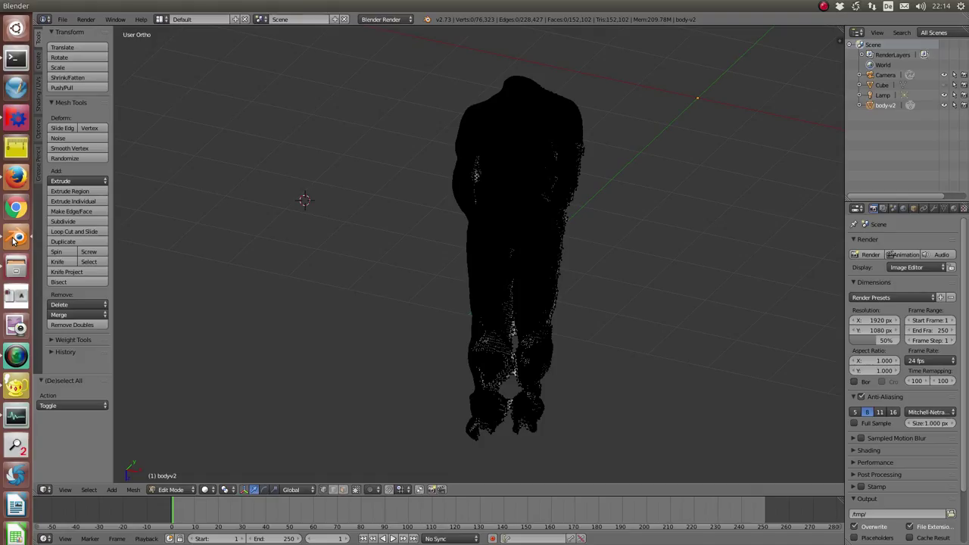
{"action": "scroll", "coordinate": [329, 233], "scroll_direction": "up", "scroll_amount": 10}
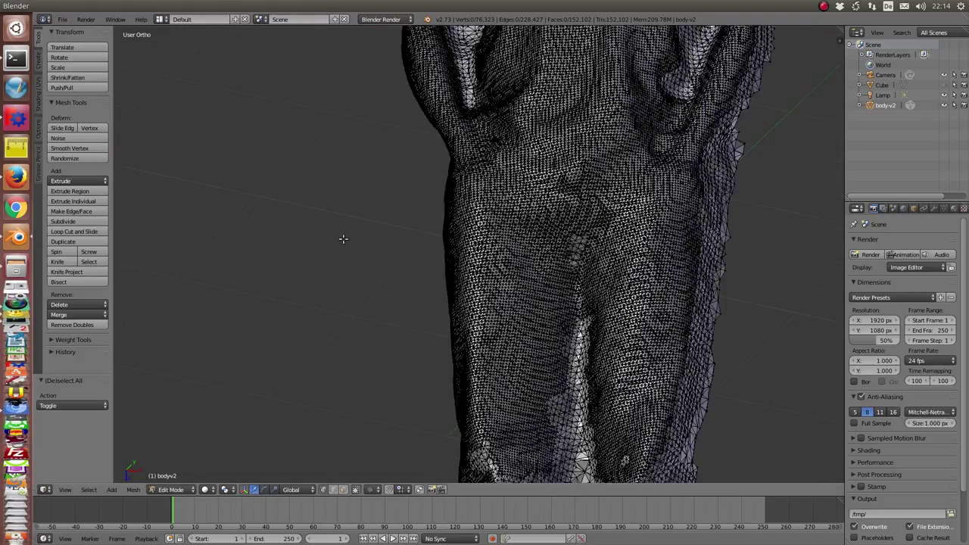
{"action": "scroll", "coordinate": [336, 236], "scroll_direction": "up", "scroll_amount": 2}
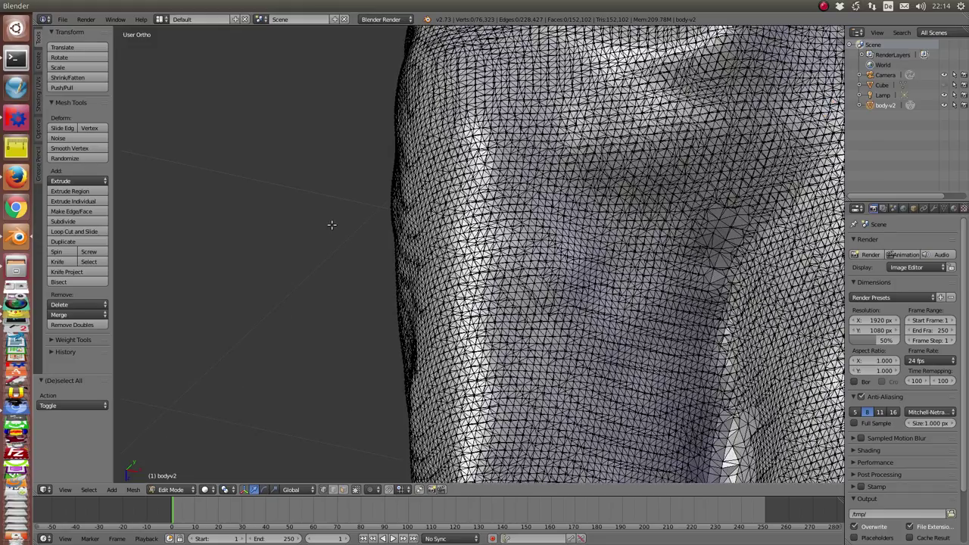
{"action": "scroll", "coordinate": [330, 223], "scroll_direction": "up", "scroll_amount": 5}
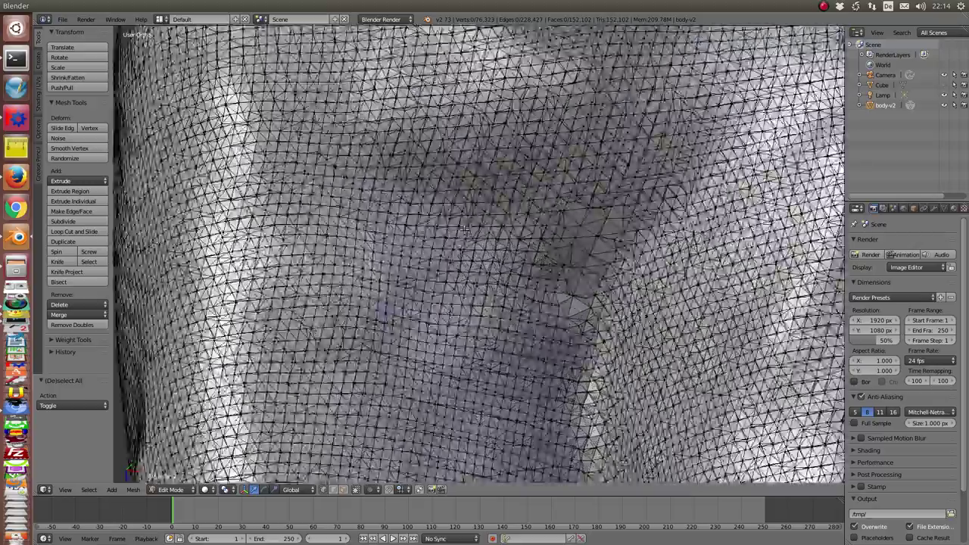
{"action": "scroll", "coordinate": [465, 230], "scroll_direction": "up", "scroll_amount": 1}
{"action": "middle_click_drag", "start_coordinate": [464, 230], "coordinate": [516, 242]}
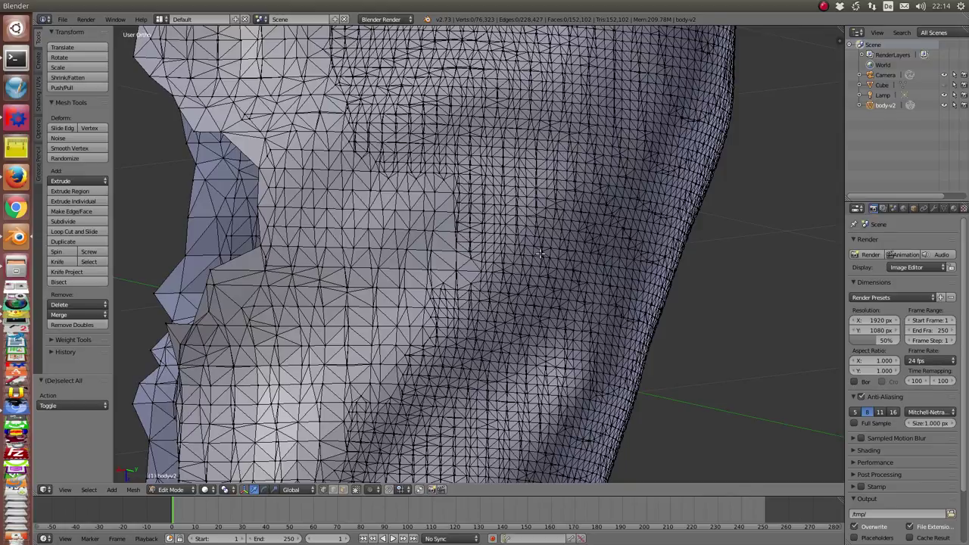
{"action": "middle_click_drag", "start_coordinate": [541, 249], "coordinate": [427, 252]}
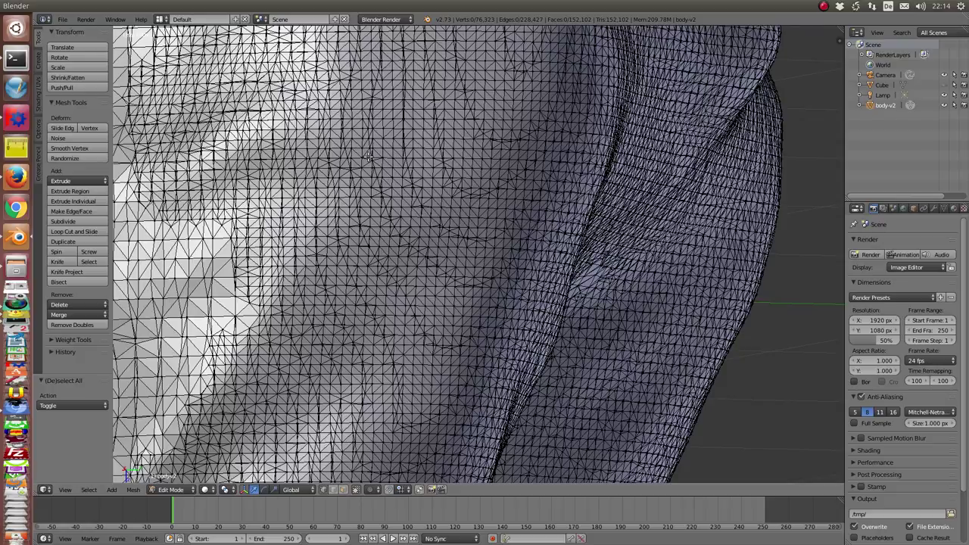
{"action": "middle_click_drag", "start_coordinate": [142, 226], "coordinate": [239, 233]}
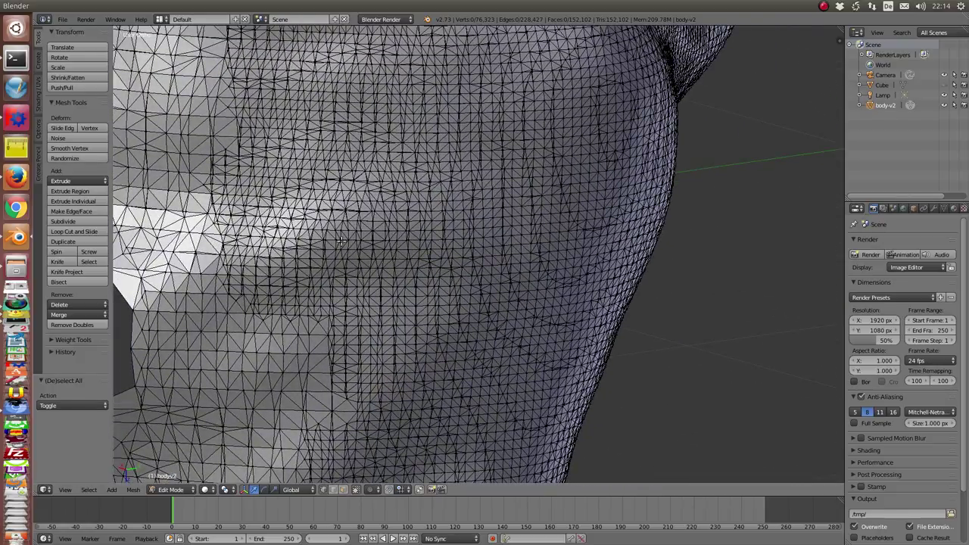
{"action": "middle_click_drag", "start_coordinate": [515, 233], "coordinate": [252, 242]}
{"action": "scroll", "coordinate": [250, 242], "scroll_direction": "down", "scroll_amount": 6}
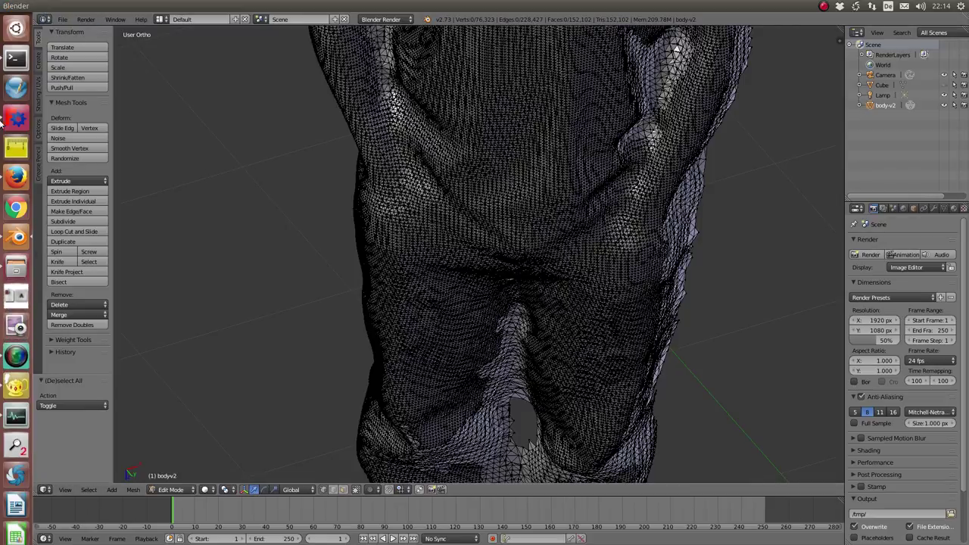
Switch to FreeCAD, run the "Scanned object to Part" plugin, and fit the generated point clouds in the view.
{"action": "left_click", "coordinate": [15, 119]}
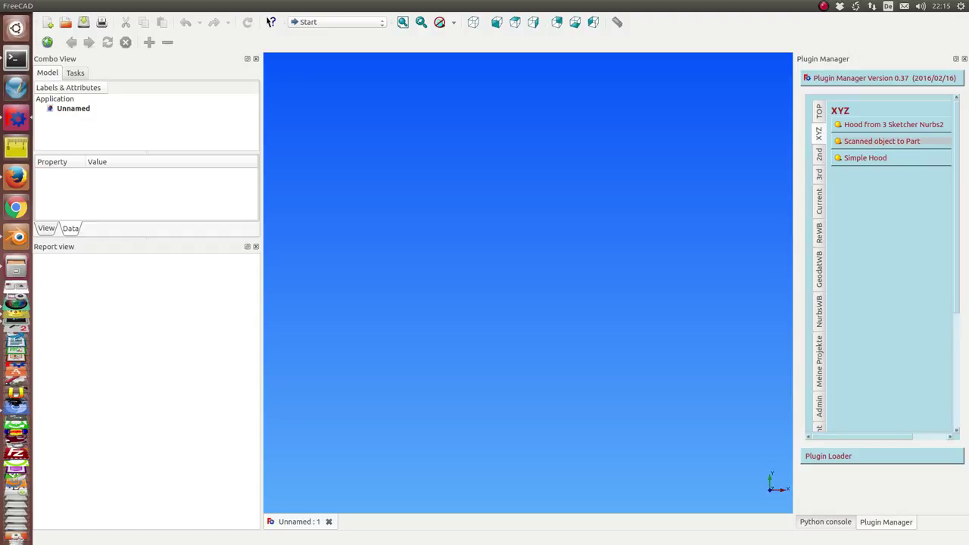
{"action": "left_click_drag", "start_coordinate": [751, 345], "coordinate": [230, 345]}
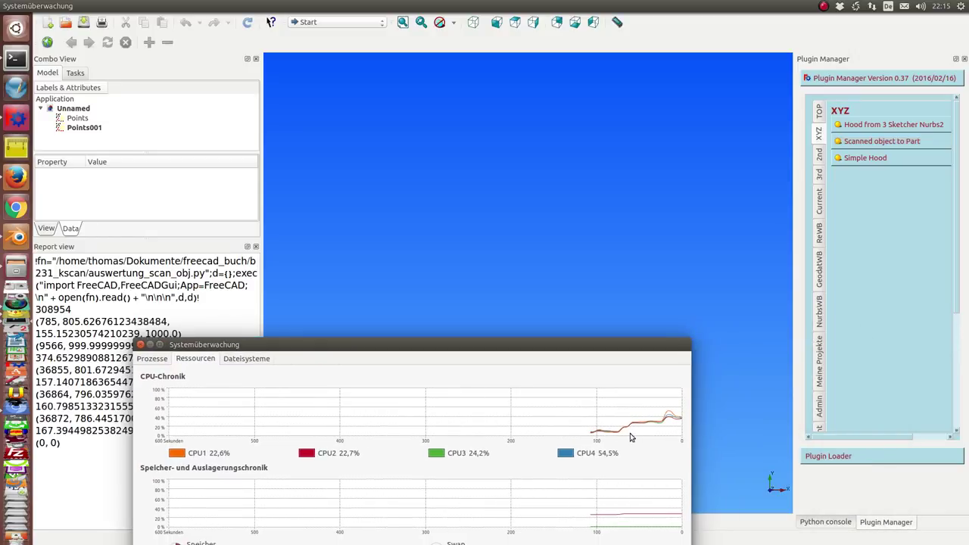
{"action": "left_click_drag", "start_coordinate": [372, 349], "coordinate": [751, 353]}
{"action": "left_click", "coordinate": [403, 22]}
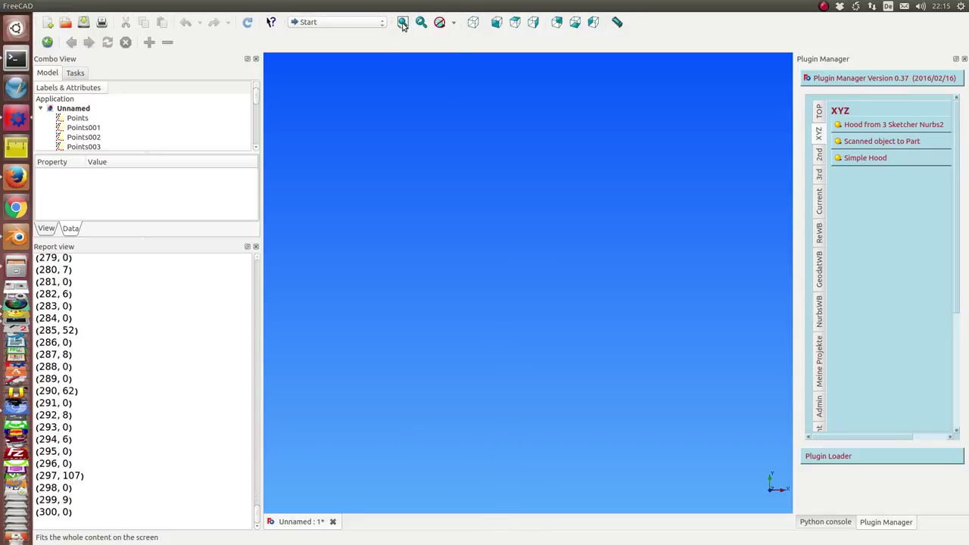
{"action": "left_click", "coordinate": [403, 25]}
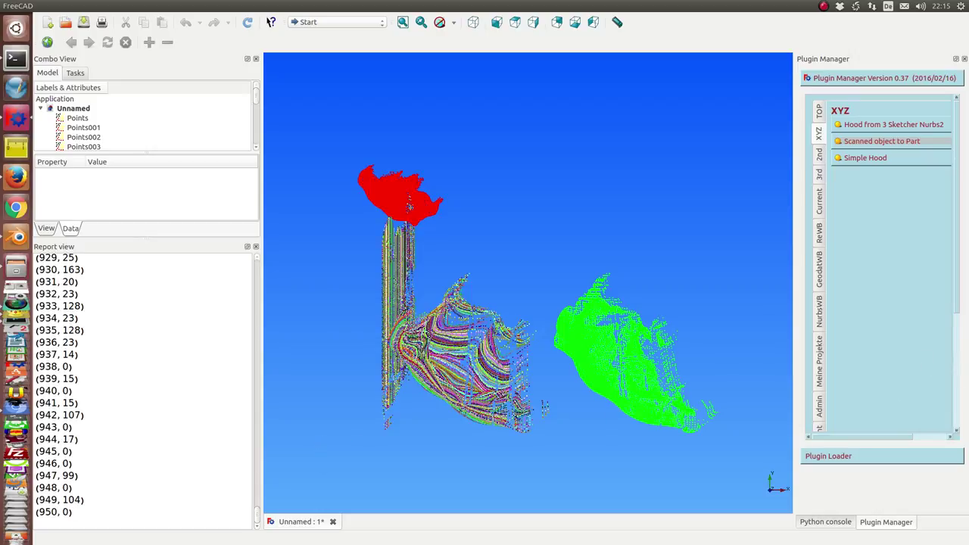
Bring the system monitor over FreeCAD and check its CPU, memory and network resource charts.
{"action": "left_click_drag", "start_coordinate": [961, 352], "coordinate": [661, 426]}
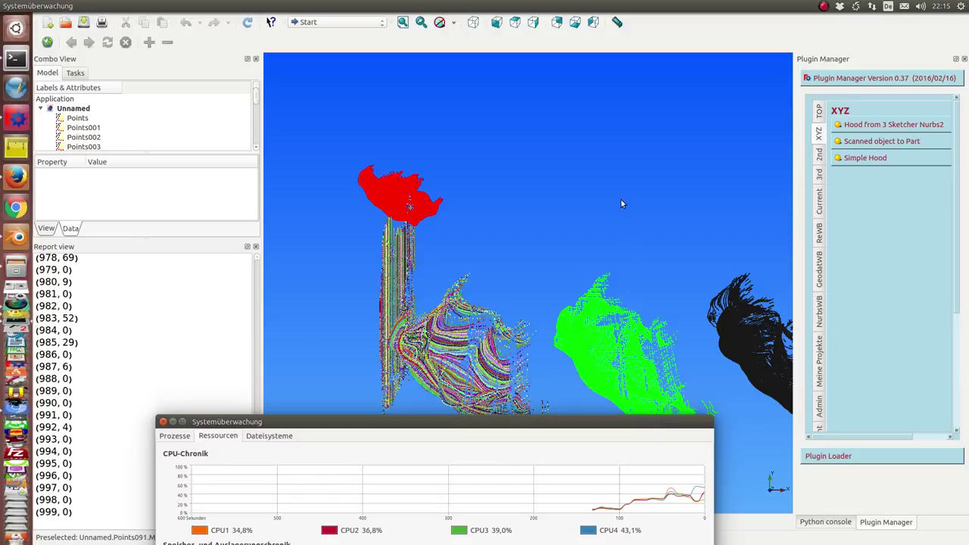
{"action": "left_click_drag", "start_coordinate": [623, 205], "coordinate": [562, 314]}
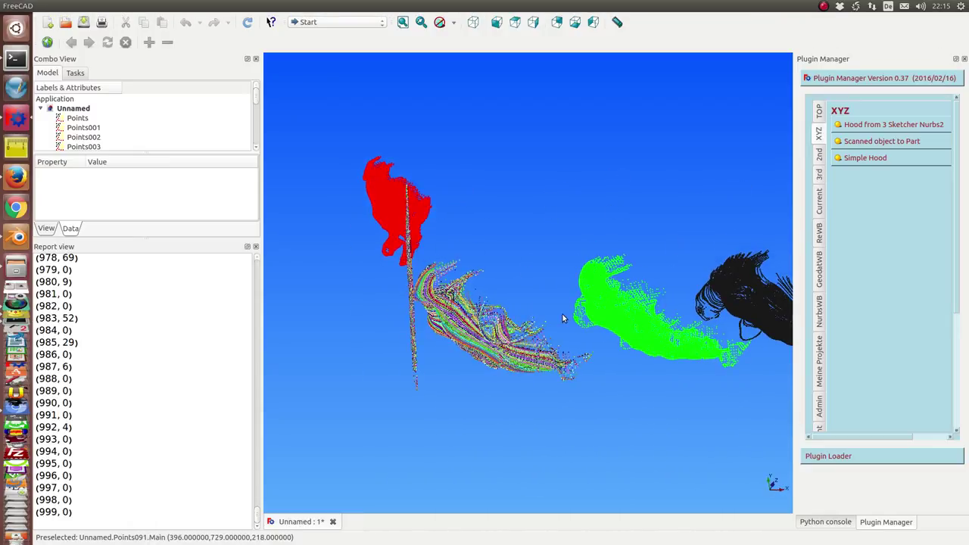
{"action": "key", "text": "alt+Tab"}
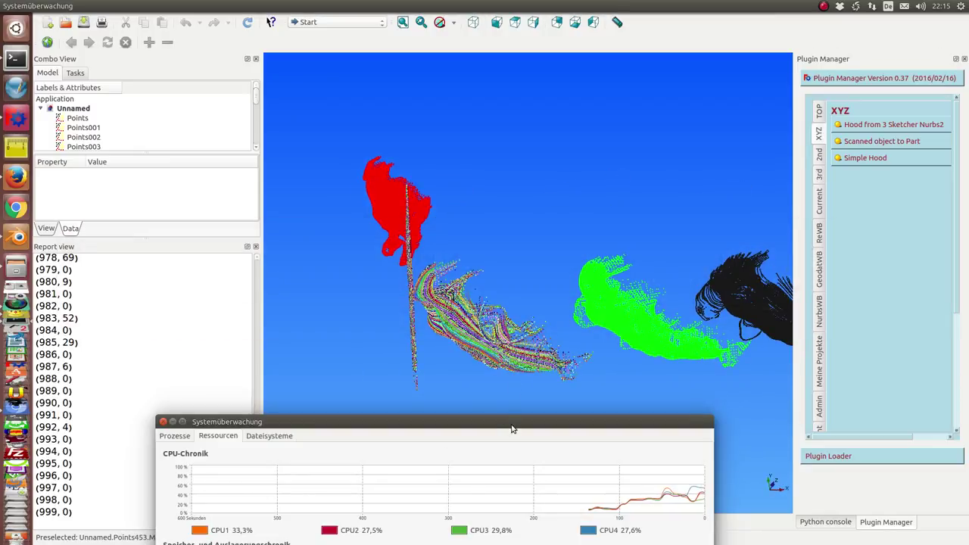
{"action": "left_click_drag", "start_coordinate": [513, 422], "coordinate": [514, 163]}
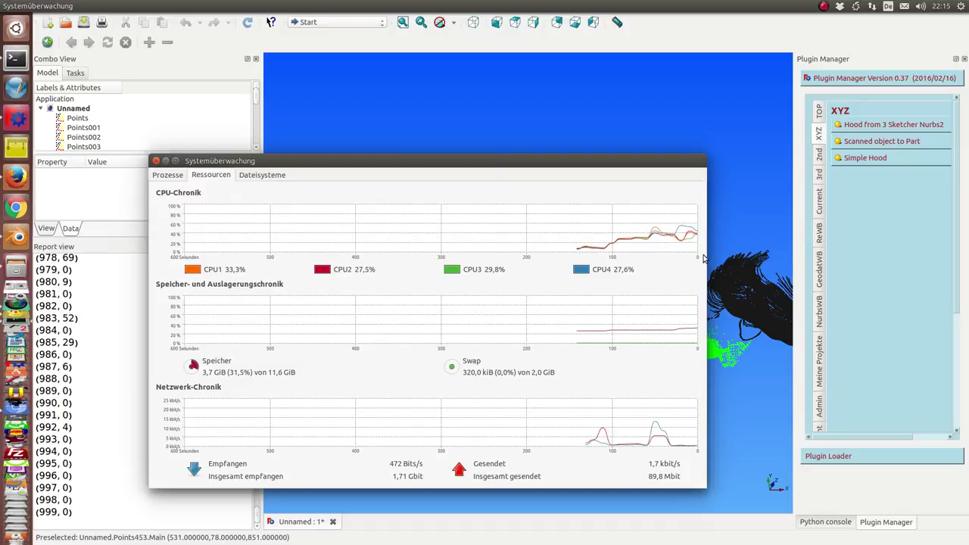
{"action": "middle_click", "coordinate": [535, 163]}
Examine the red, multicoloured, green and black point clouds from several sides in the FreeCAD 3D view.
{"action": "middle_click_drag", "start_coordinate": [400, 454], "coordinate": [617, 234]}
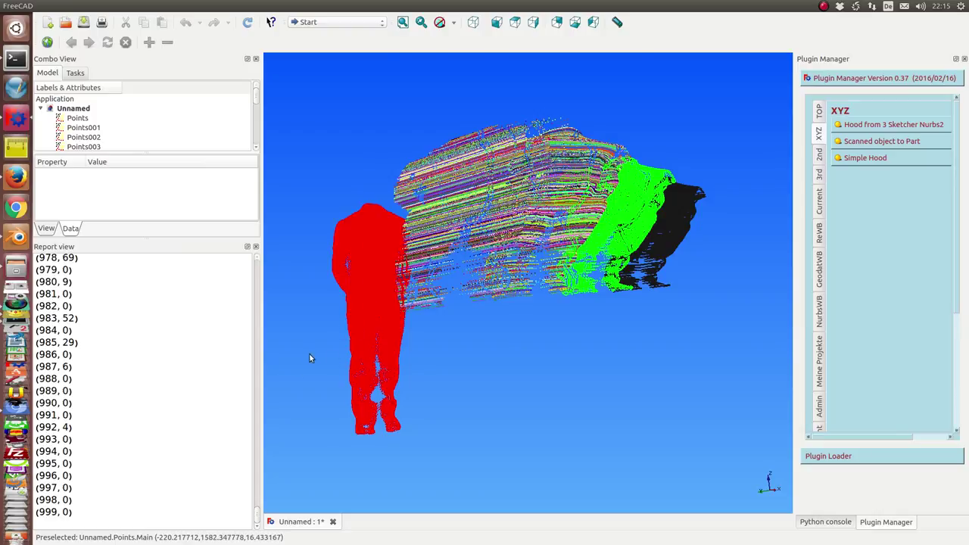
{"action": "scroll", "coordinate": [314, 350], "scroll_direction": "up", "scroll_amount": 5}
{"action": "middle_click_drag", "start_coordinate": [398, 378], "coordinate": [523, 330]}
{"action": "middle_click_drag", "start_coordinate": [638, 331], "coordinate": [638, 246]}
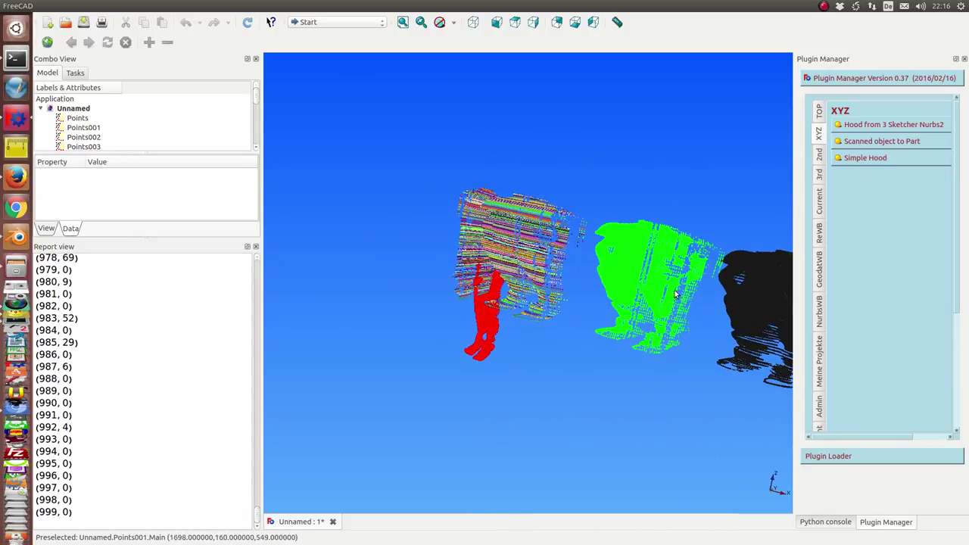
{"action": "middle_click_drag", "start_coordinate": [674, 290], "coordinate": [499, 265]}
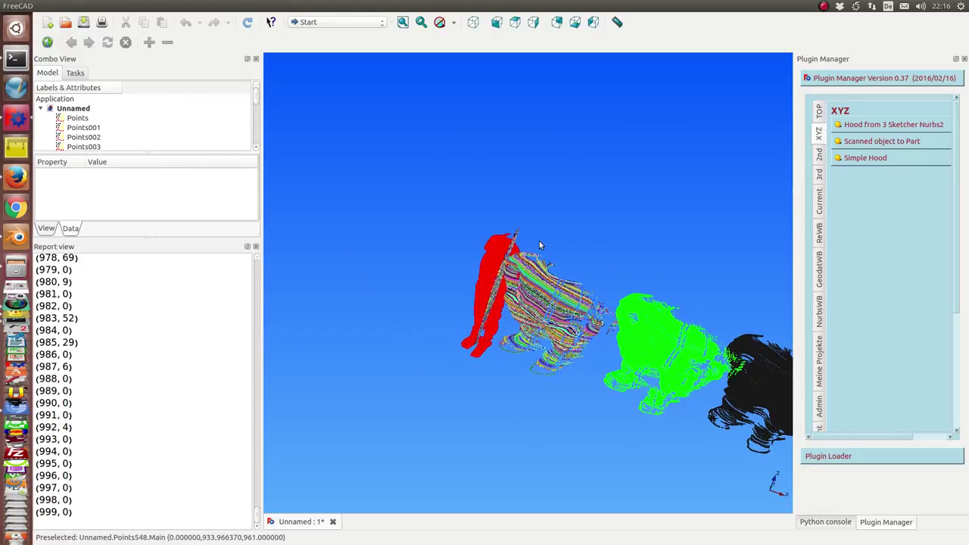
{"action": "middle_click_drag", "start_coordinate": [590, 237], "coordinate": [550, 219]}
{"action": "scroll", "coordinate": [551, 218], "scroll_direction": "down", "scroll_amount": 3}
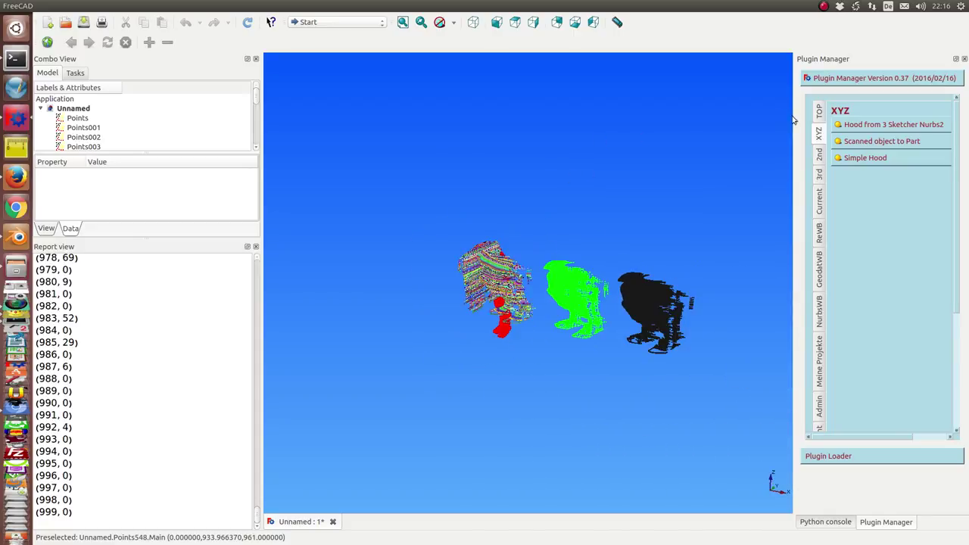
Activate the Part workbench and add a cube solid to the document.
{"action": "left_click", "coordinate": [320, 22]}
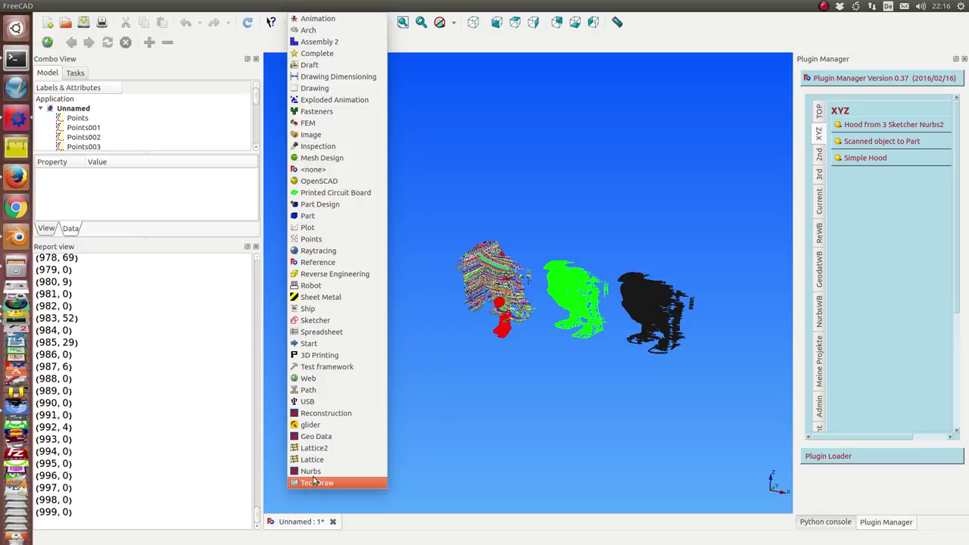
{"action": "left_click", "coordinate": [309, 66]}
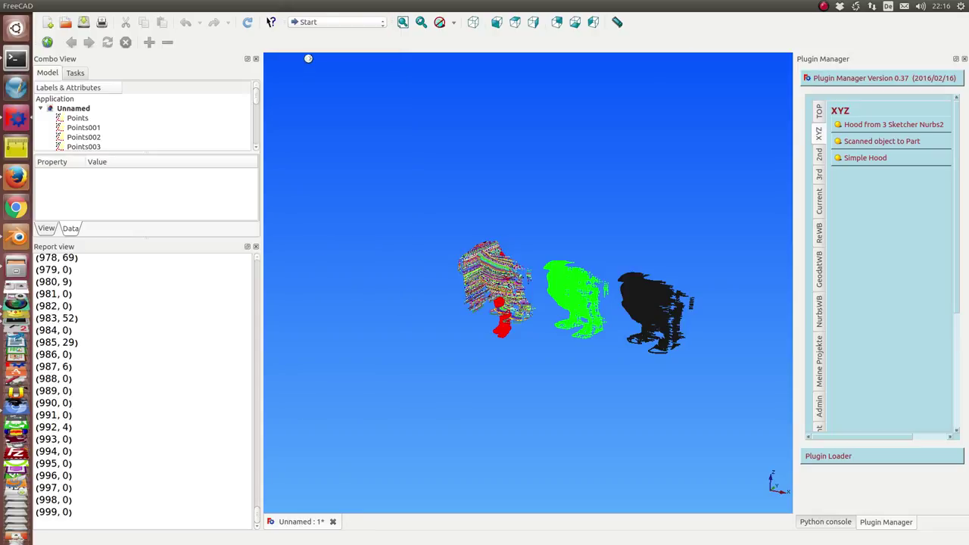
{"action": "left_click", "coordinate": [323, 24]}
{"action": "left_click", "coordinate": [307, 216]}
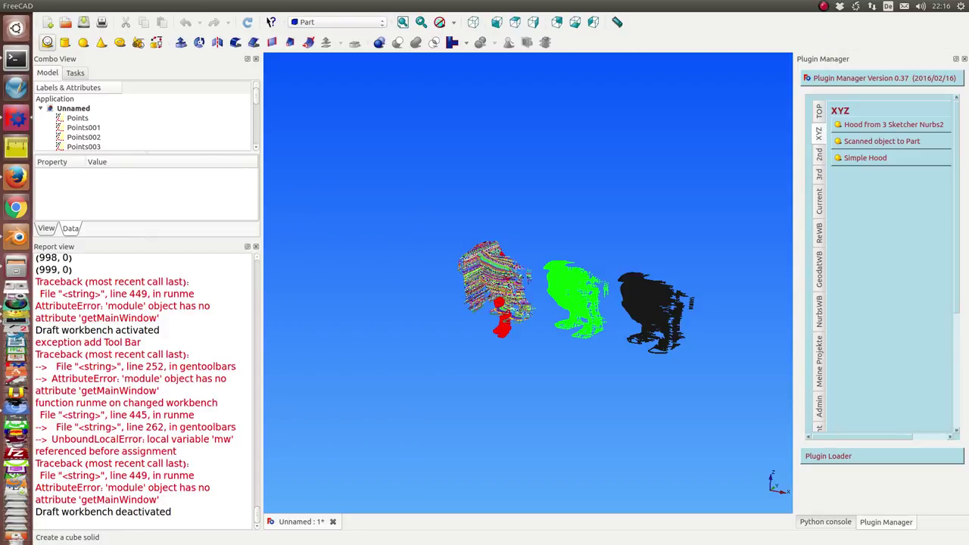
{"action": "left_click", "coordinate": [47, 41]}
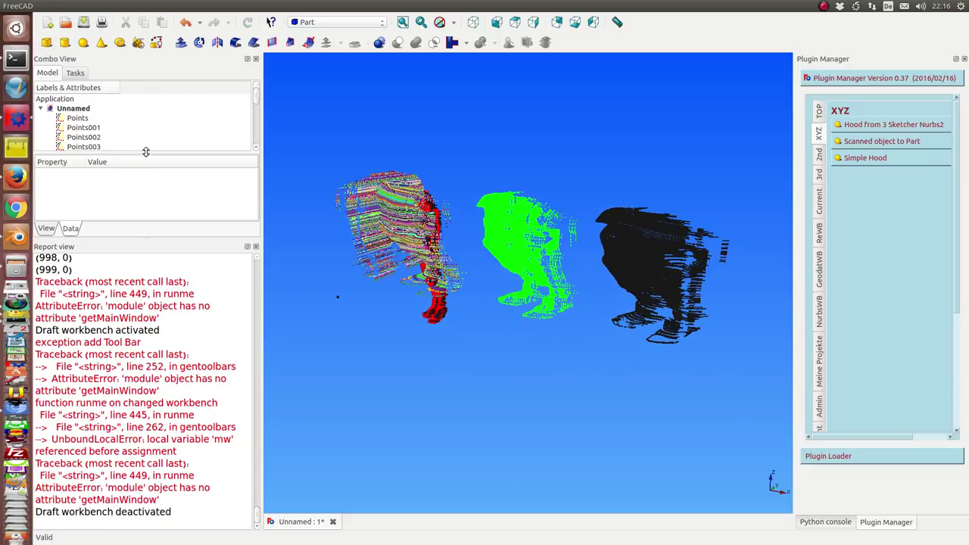
Find the new cube in the model tree and set its length, width and height to 1000 mm each.
{"action": "left_click_drag", "start_coordinate": [146, 152], "coordinate": [130, 265]}
{"action": "scroll", "coordinate": [151, 157], "scroll_direction": "down", "scroll_amount": 12}
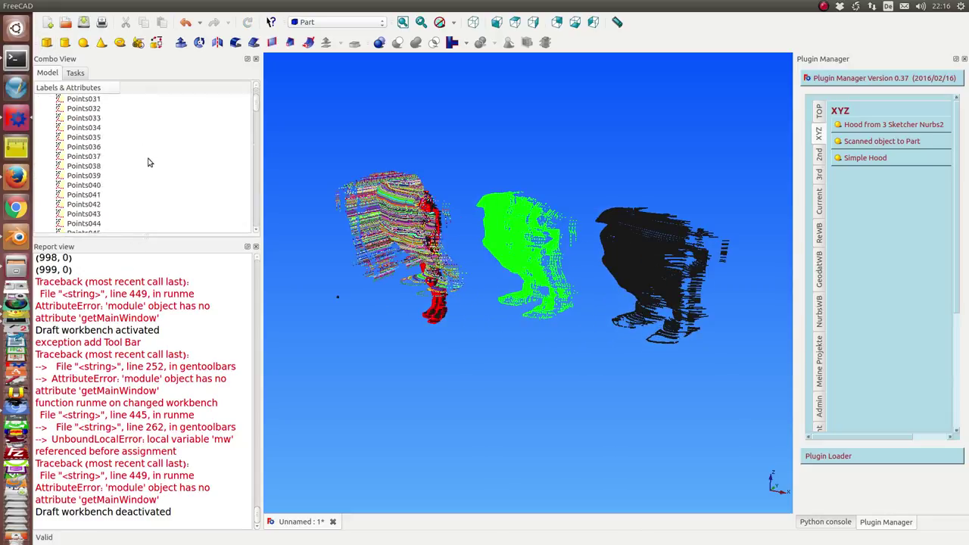
{"action": "scroll", "coordinate": [237, 119], "scroll_direction": "down", "scroll_amount": 7}
{"action": "left_click_drag", "start_coordinate": [255, 115], "coordinate": [252, 226]}
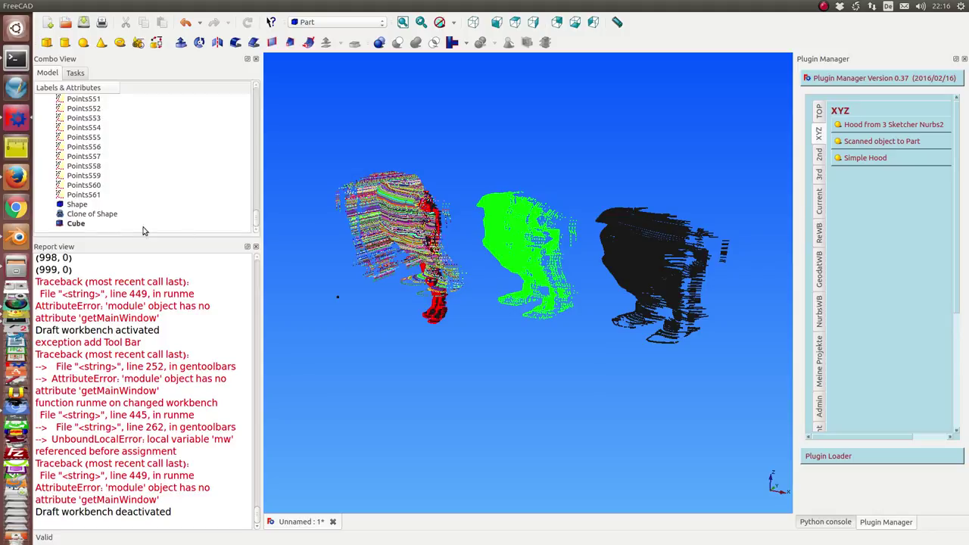
{"action": "left_click", "coordinate": [76, 224]}
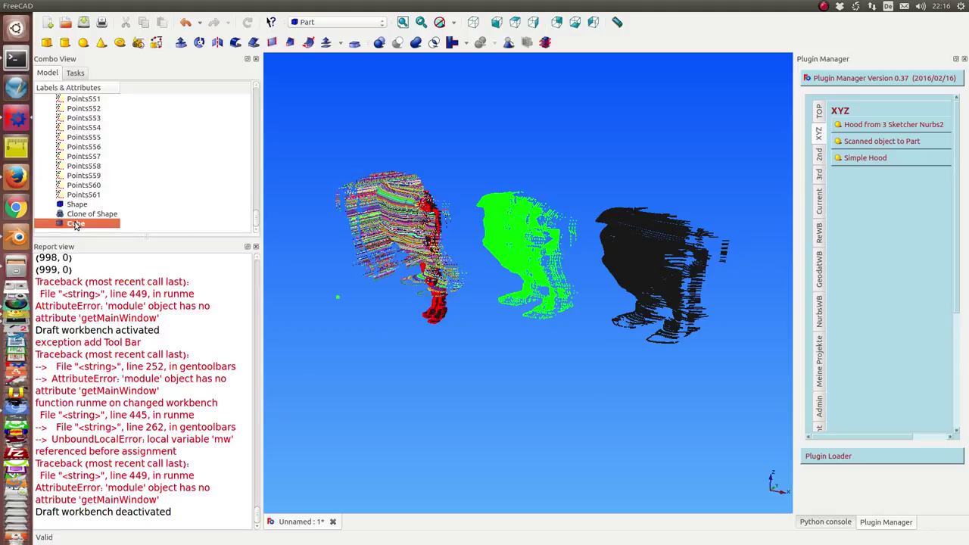
{"action": "left_click_drag", "start_coordinate": [143, 239], "coordinate": [144, 219]}
{"action": "left_click", "coordinate": [137, 340]}
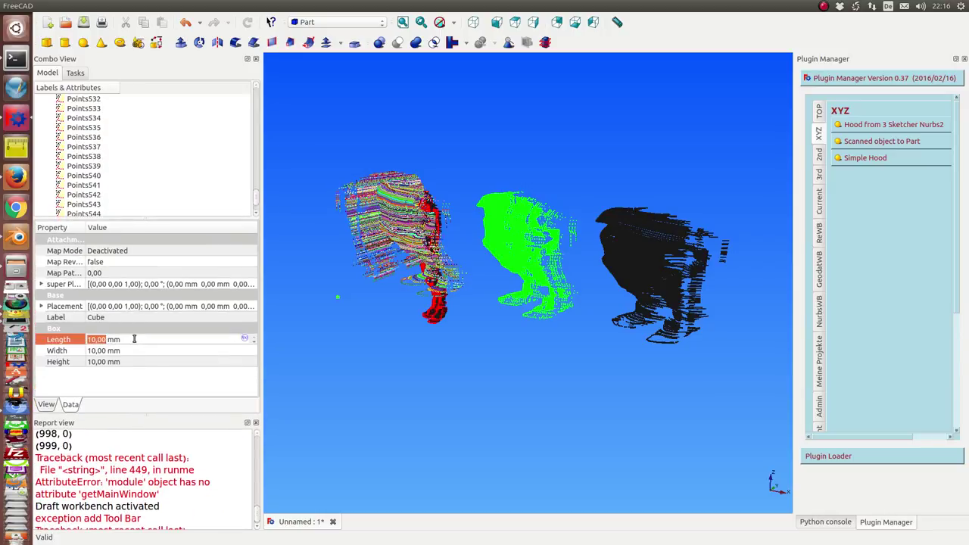
{"action": "type", "text": "1000"}
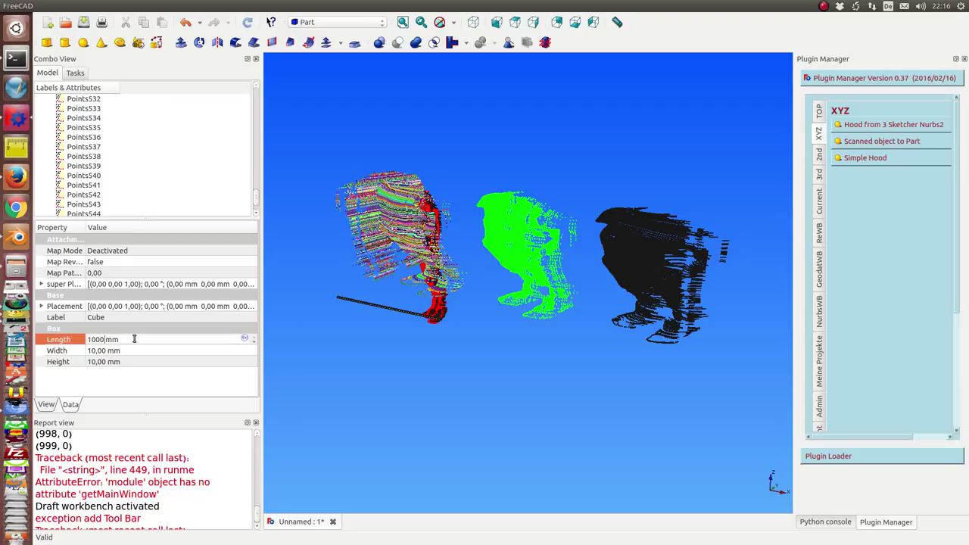
{"action": "key", "text": "Tab"}
{"action": "type", "text": "1000"}
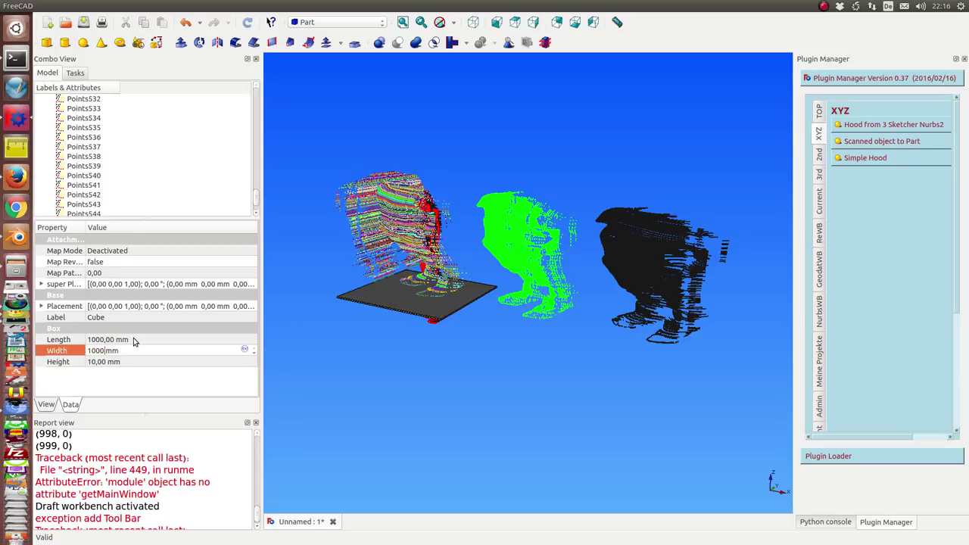
{"action": "key", "text": "Tab"}
{"action": "type", "text": "1000"}
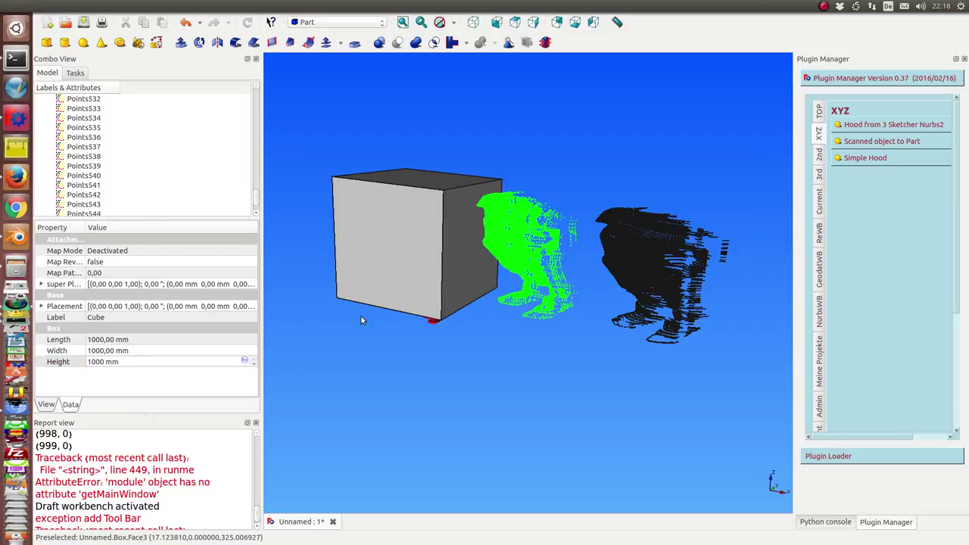
Set the cube's transparency to 90 and inspect the multicoloured point cloud inside it from above.
{"action": "middle_click_drag", "start_coordinate": [360, 314], "coordinate": [145, 357]}
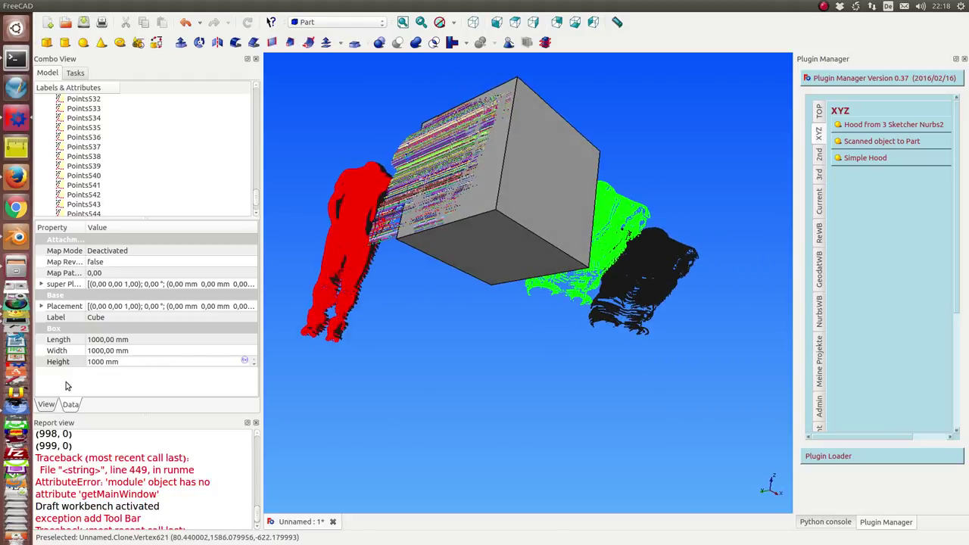
{"action": "left_click", "coordinate": [47, 404]}
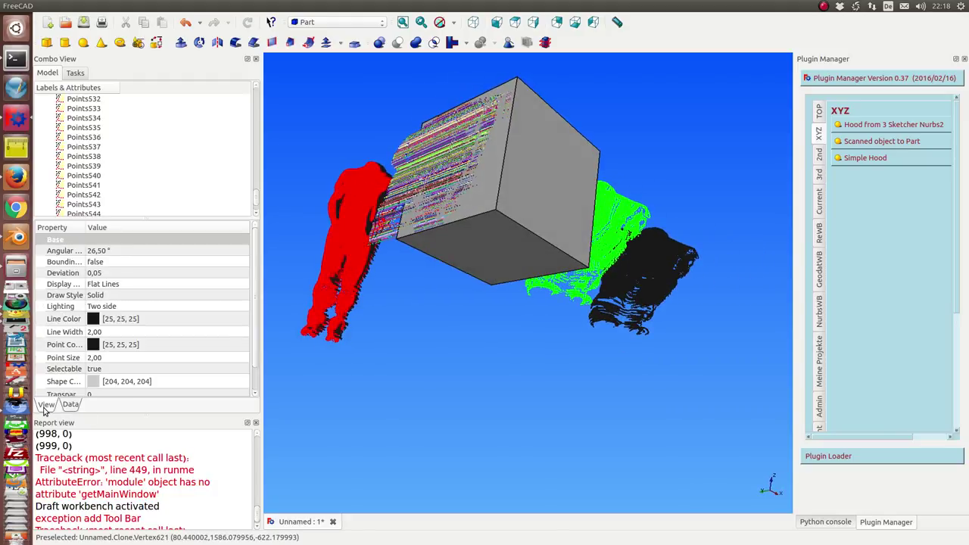
{"action": "scroll", "coordinate": [140, 375], "scroll_direction": "down", "scroll_amount": 1}
{"action": "left_click", "coordinate": [117, 374]}
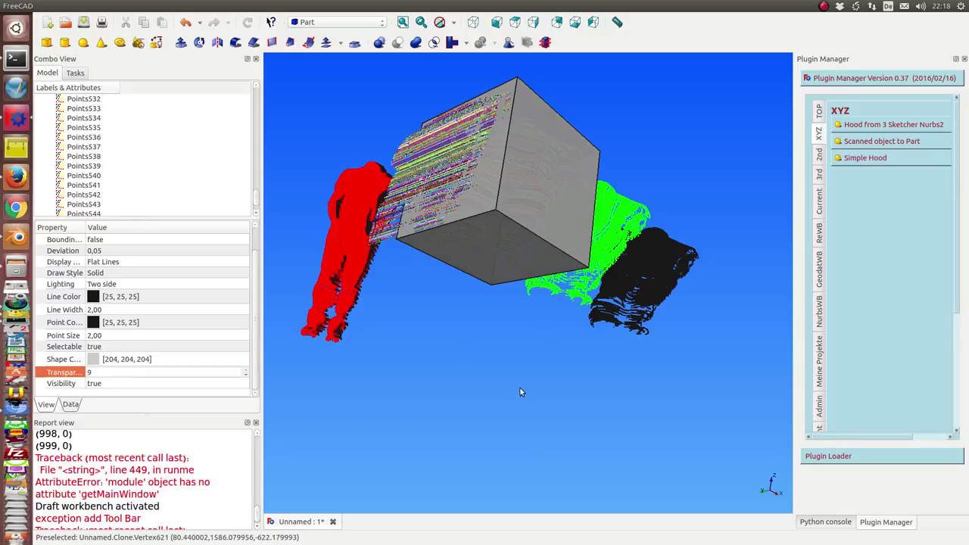
{"action": "type", "text": "90"}
{"action": "middle_click_drag", "start_coordinate": [534, 380], "coordinate": [484, 419]}
{"action": "middle_click_drag", "start_coordinate": [594, 220], "coordinate": [424, 331]}
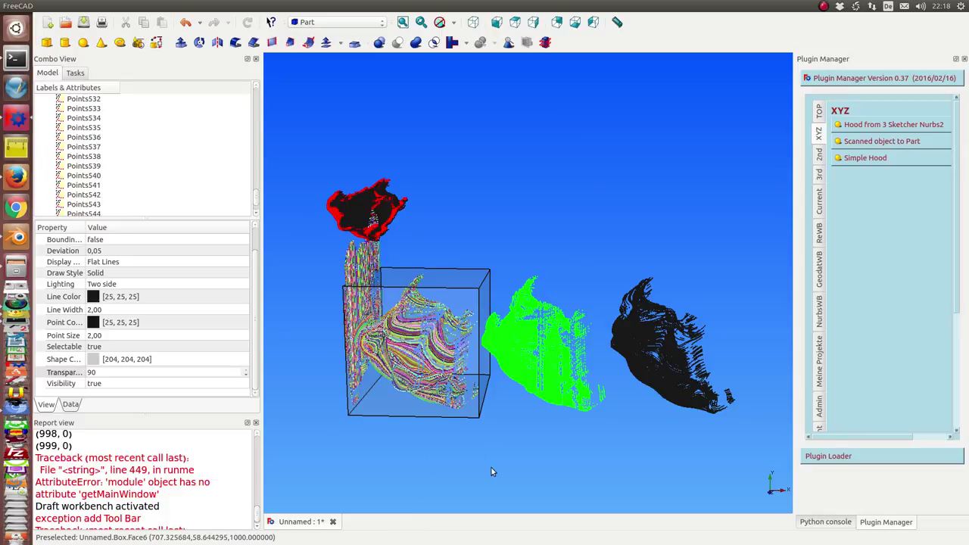
Examine the multicoloured point cloud inside the transparent cube from the front and from oblique angles, together with the neighbouring clouds.
{"action": "middle_click_drag", "start_coordinate": [492, 467], "coordinate": [565, 330]}
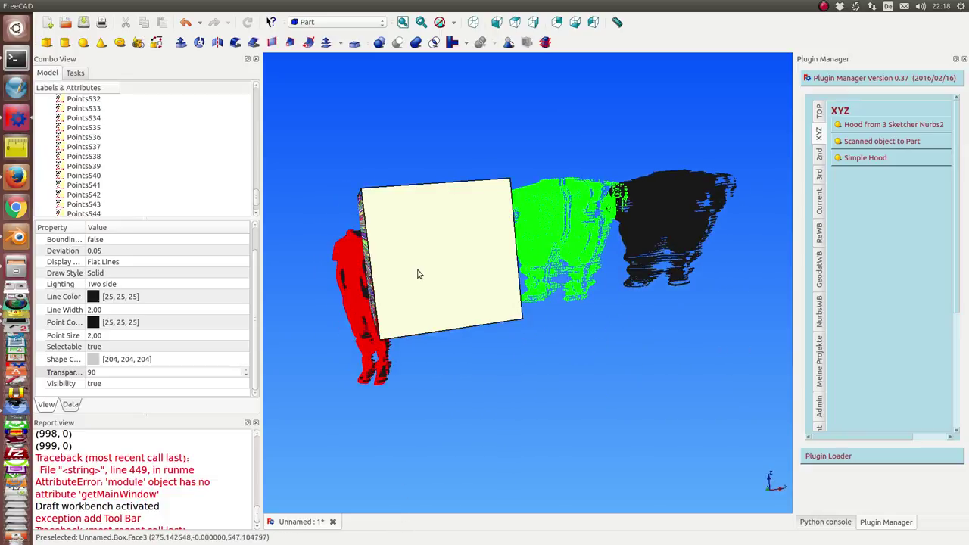
{"action": "middle_click_drag", "start_coordinate": [572, 408], "coordinate": [572, 415]}
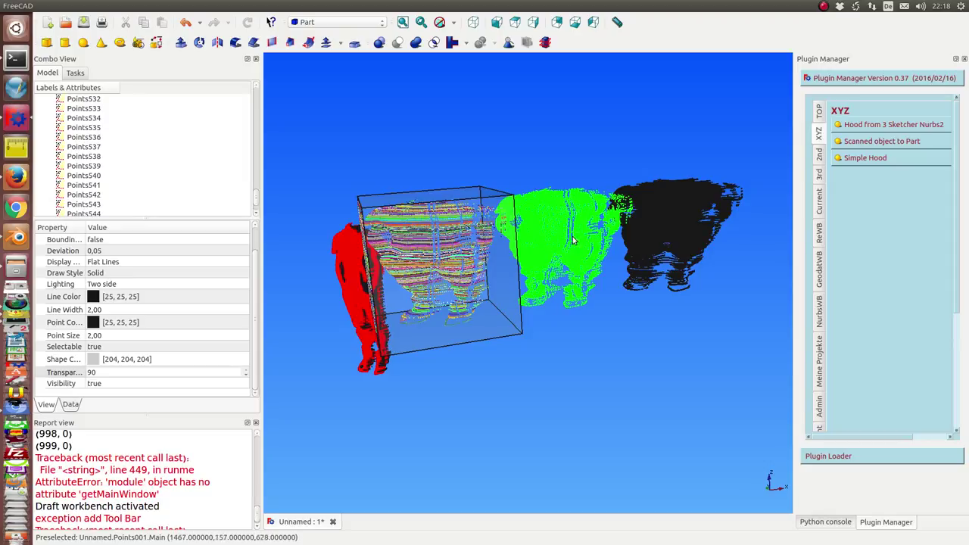
{"action": "scroll", "coordinate": [616, 332], "scroll_direction": "up", "scroll_amount": 2}
{"action": "middle_click_drag", "start_coordinate": [616, 333], "coordinate": [614, 302]}
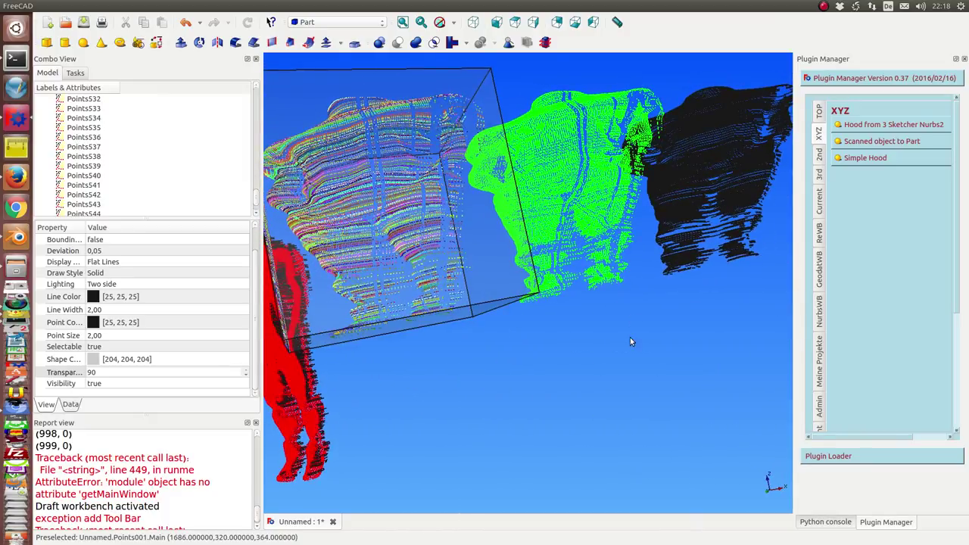
{"action": "middle_click_drag", "start_coordinate": [455, 433], "coordinate": [445, 474]}
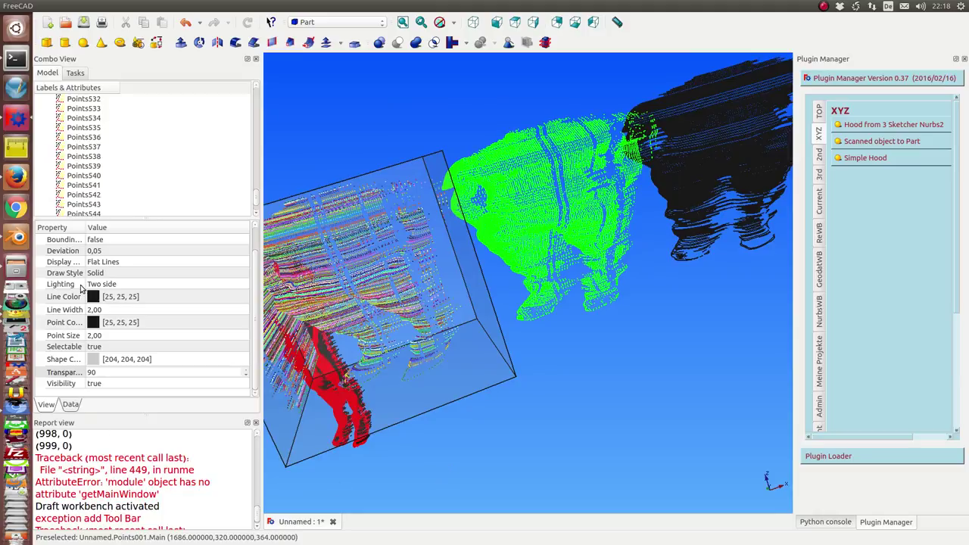
Find the Cube at the end of the model tree and hide it.
{"action": "scroll", "coordinate": [129, 174], "scroll_direction": "down", "scroll_amount": 7}
{"action": "left_click", "coordinate": [75, 204]}
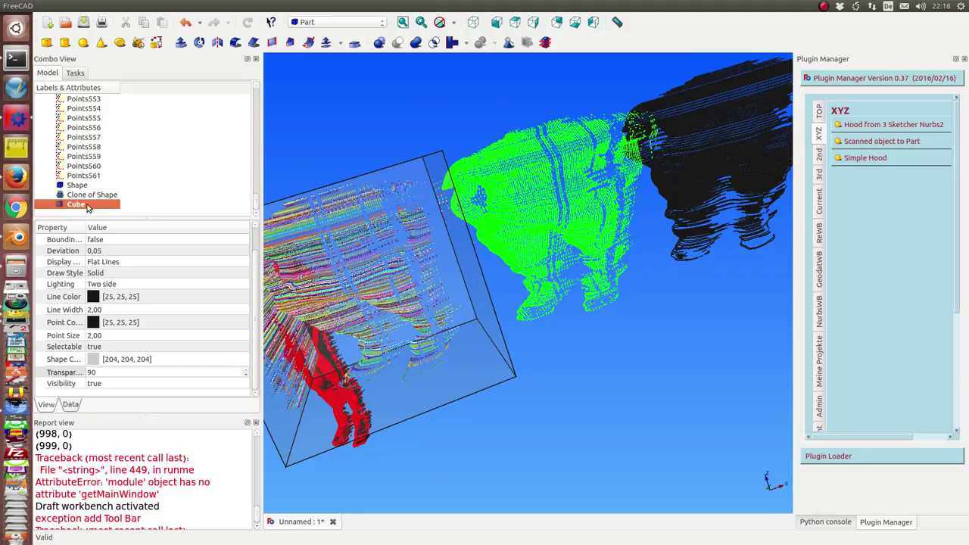
{"action": "key", "text": "space"}
Examine the multicoloured point cloud without the cube from several sides, comparing it with the red, green and black clouds.
{"action": "middle_click_drag", "start_coordinate": [346, 151], "coordinate": [363, 165]}
{"action": "middle_click_drag", "start_coordinate": [347, 256], "coordinate": [642, 356]}
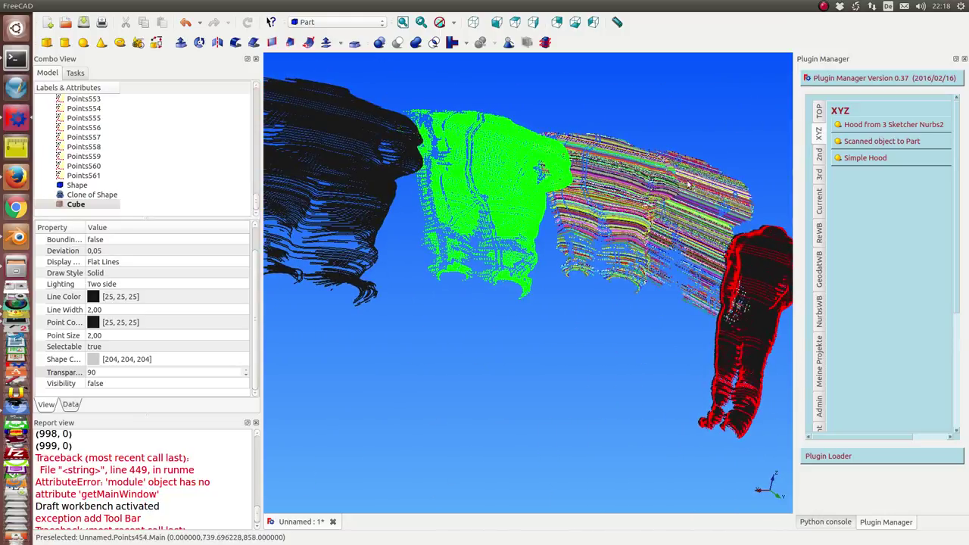
{"action": "middle_click_drag", "start_coordinate": [696, 255], "coordinate": [477, 282]}
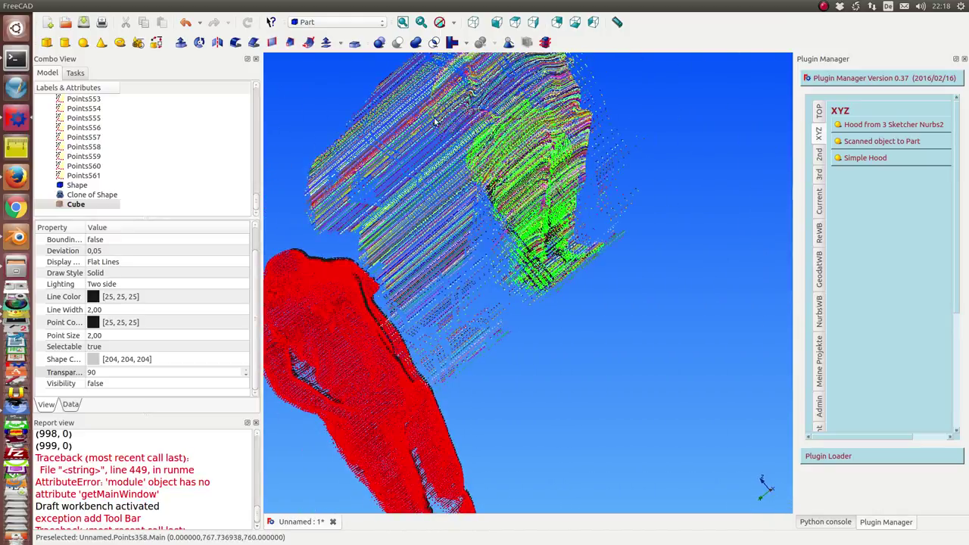
{"action": "middle_click_drag", "start_coordinate": [463, 116], "coordinate": [382, 407]}
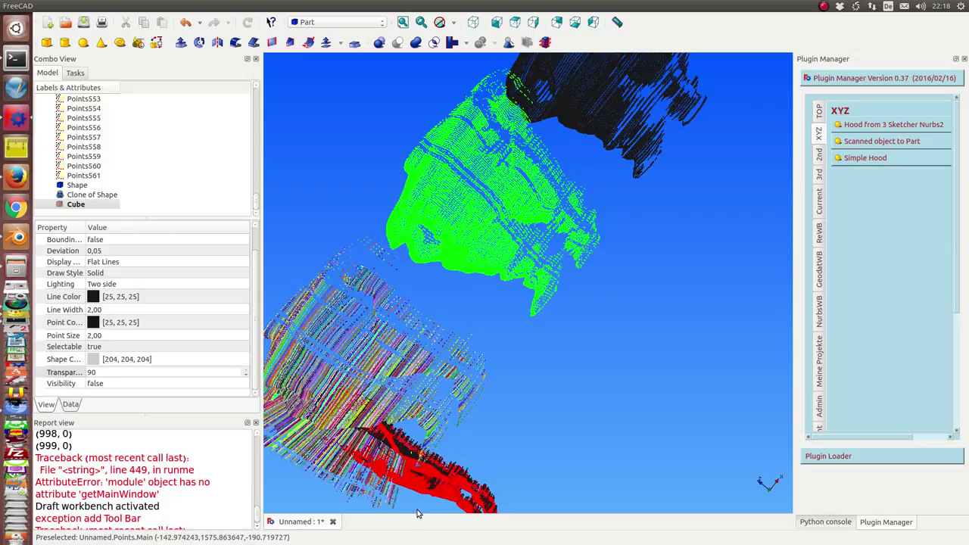
{"action": "middle_click_drag", "start_coordinate": [416, 494], "coordinate": [453, 221]}
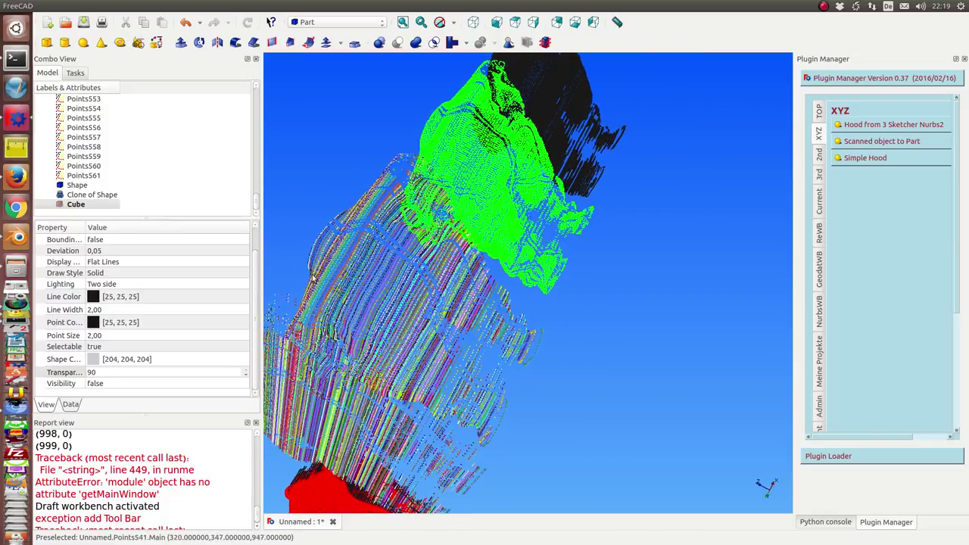
{"action": "middle_click_drag", "start_coordinate": [315, 279], "coordinate": [397, 333]}
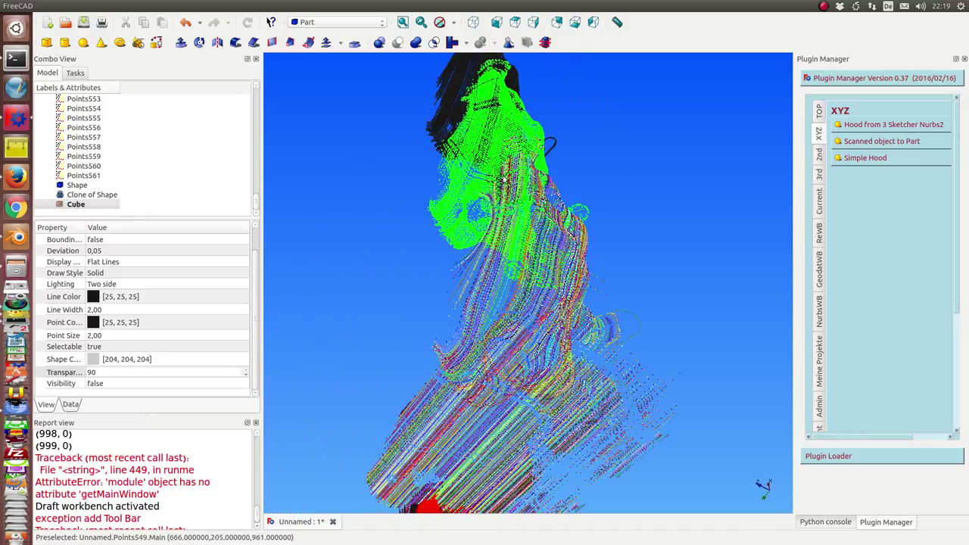
{"action": "middle_click_drag", "start_coordinate": [526, 319], "coordinate": [709, 289]}
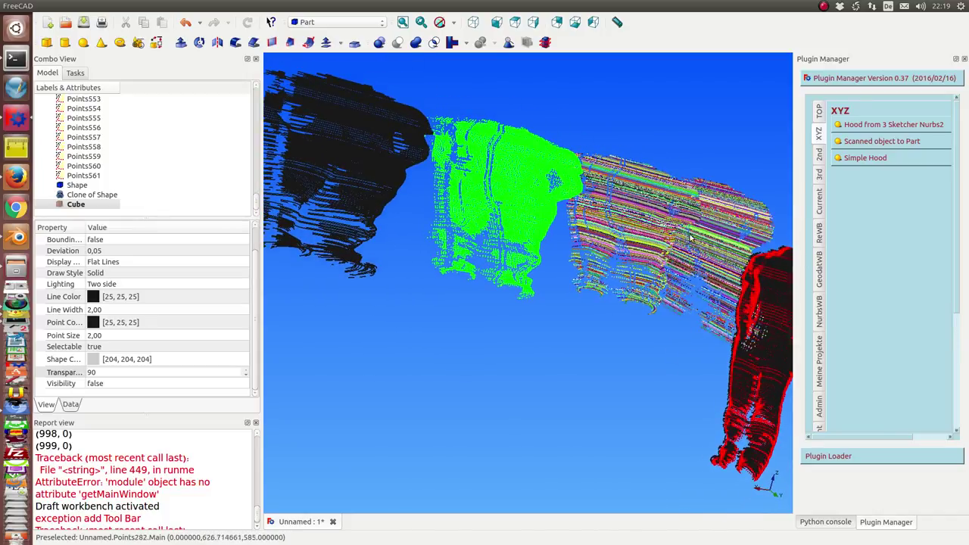
{"action": "middle_click_drag", "start_coordinate": [763, 239], "coordinate": [729, 250]}
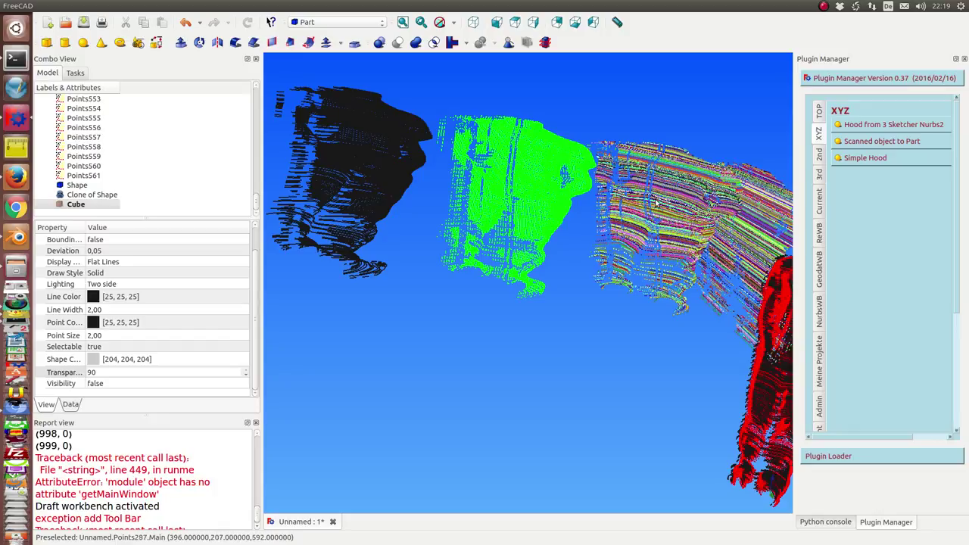
{"action": "middle_click_drag", "start_coordinate": [665, 194], "coordinate": [414, 119]}
{"action": "middle_click_drag", "start_coordinate": [473, 143], "coordinate": [575, 258]}
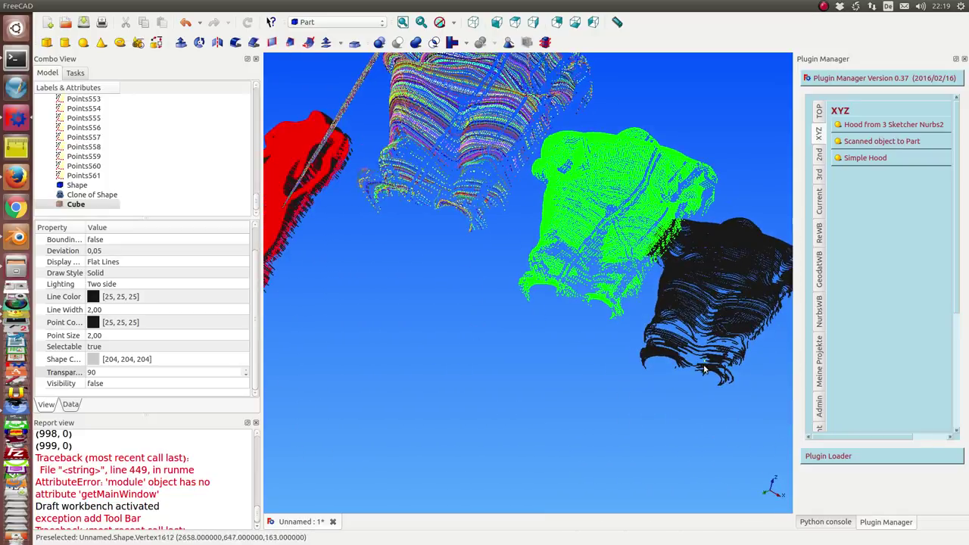
Inspect the black contour-line cloud up close and highlight it by selecting Shape in the model tree.
{"action": "scroll", "coordinate": [656, 231], "scroll_direction": "up", "scroll_amount": 5}
{"action": "middle_click_drag", "start_coordinate": [638, 240], "coordinate": [218, 197]}
{"action": "middle_click_drag", "start_coordinate": [463, 237], "coordinate": [575, 238]}
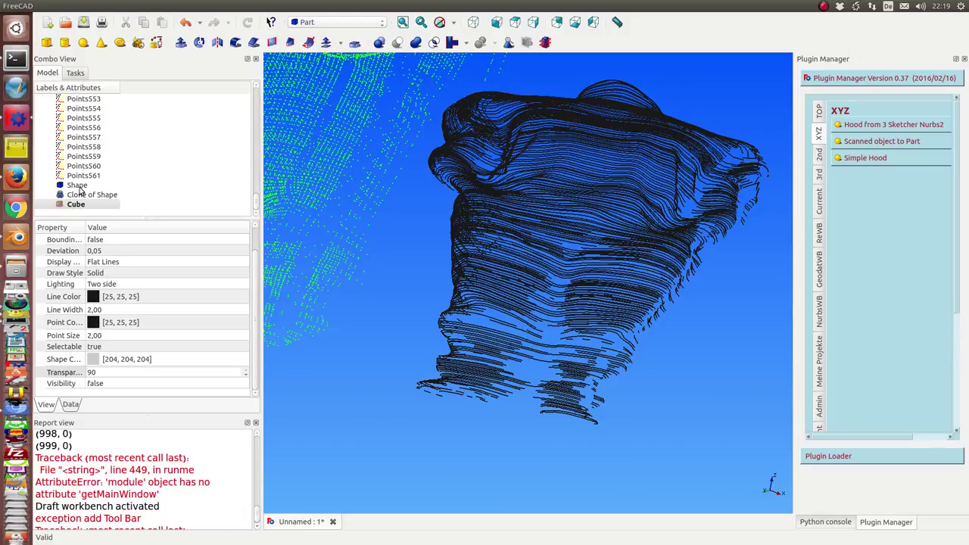
{"action": "left_click", "coordinate": [75, 185]}
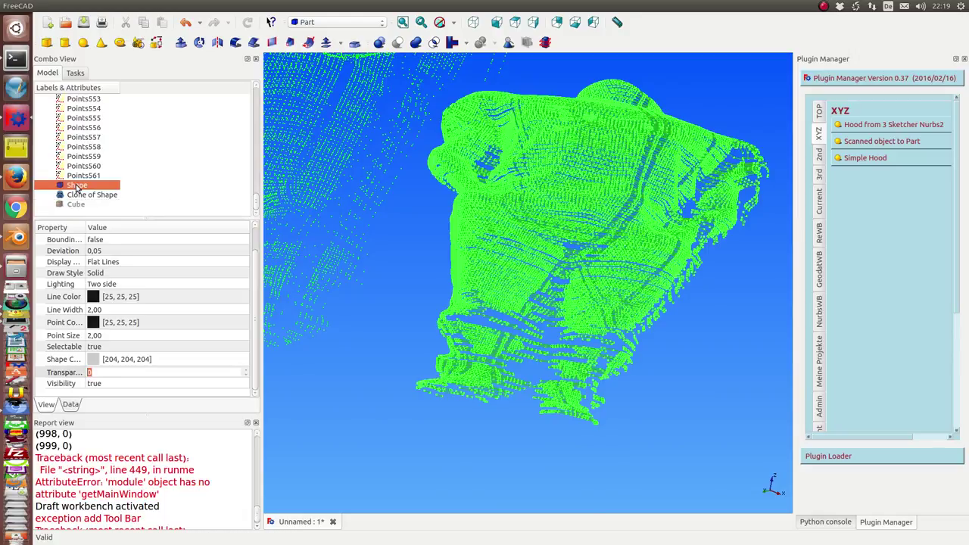
Examine the highlighted Shape's leg and body contours up close and from several sides, ending with an overview of all the clouds.
{"action": "scroll", "coordinate": [444, 316], "scroll_direction": "up", "scroll_amount": 5}
{"action": "scroll", "coordinate": [444, 315], "scroll_direction": "up", "scroll_amount": 5}
{"action": "scroll", "coordinate": [443, 316], "scroll_direction": "down", "scroll_amount": 10}
{"action": "scroll", "coordinate": [414, 375], "scroll_direction": "up", "scroll_amount": 8}
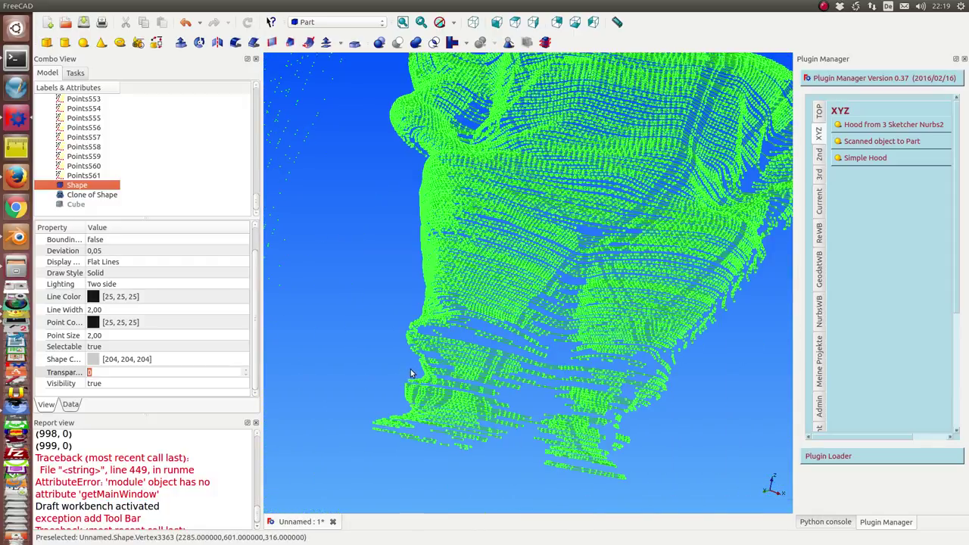
{"action": "scroll", "coordinate": [365, 334], "scroll_direction": "down", "scroll_amount": 4}
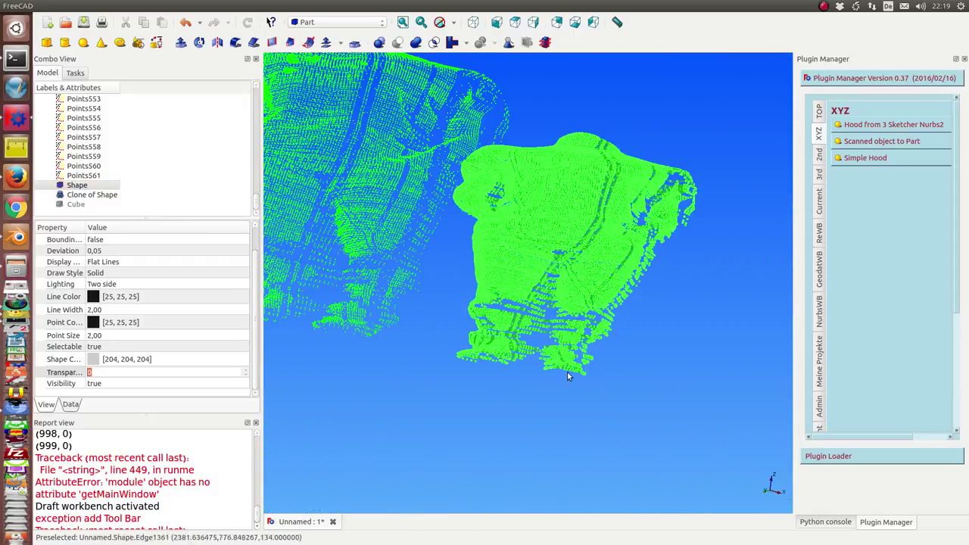
{"action": "middle_click_drag", "start_coordinate": [666, 193], "coordinate": [581, 109]}
{"action": "middle_click_drag", "start_coordinate": [475, 288], "coordinate": [557, 318]}
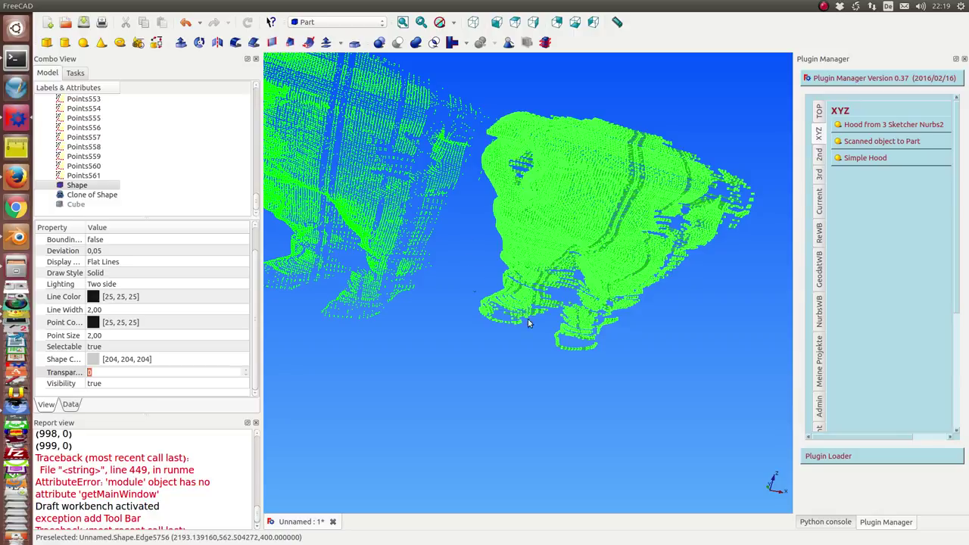
{"action": "scroll", "coordinate": [454, 219], "scroll_direction": "up", "scroll_amount": 5}
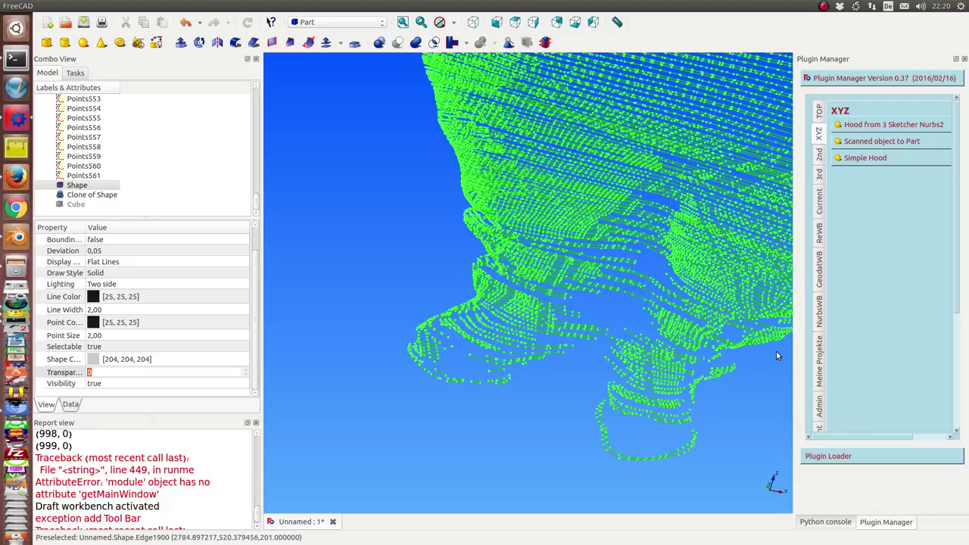
{"action": "scroll", "coordinate": [692, 273], "scroll_direction": "down", "scroll_amount": 3}
{"action": "middle_click_drag", "start_coordinate": [687, 279], "coordinate": [604, 366]}
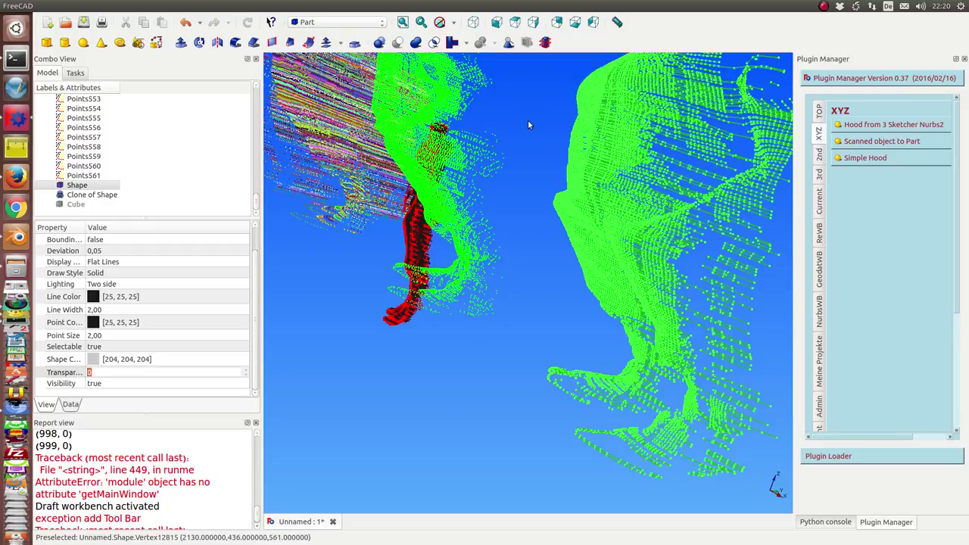
{"action": "middle_click_drag", "start_coordinate": [558, 189], "coordinate": [448, 202]}
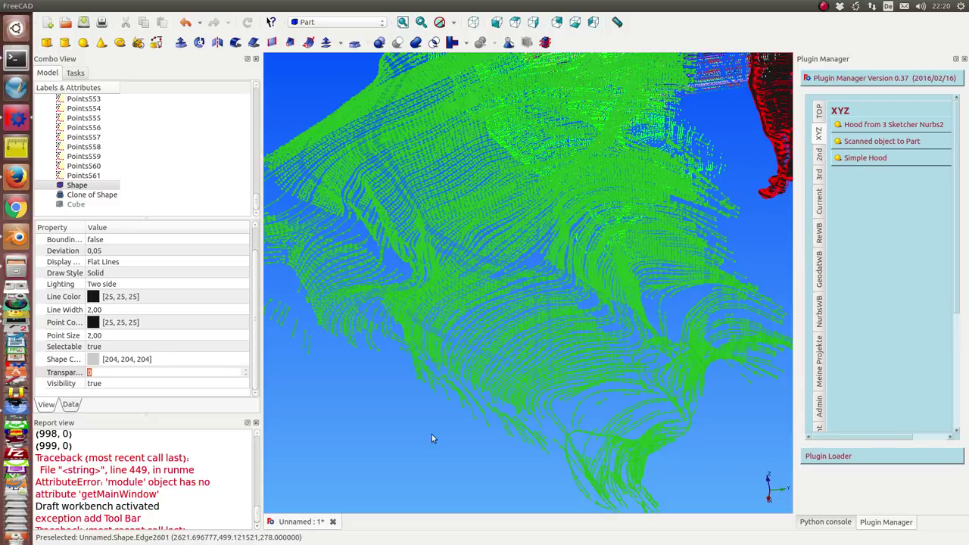
{"action": "middle_click_drag", "start_coordinate": [419, 441], "coordinate": [531, 299]}
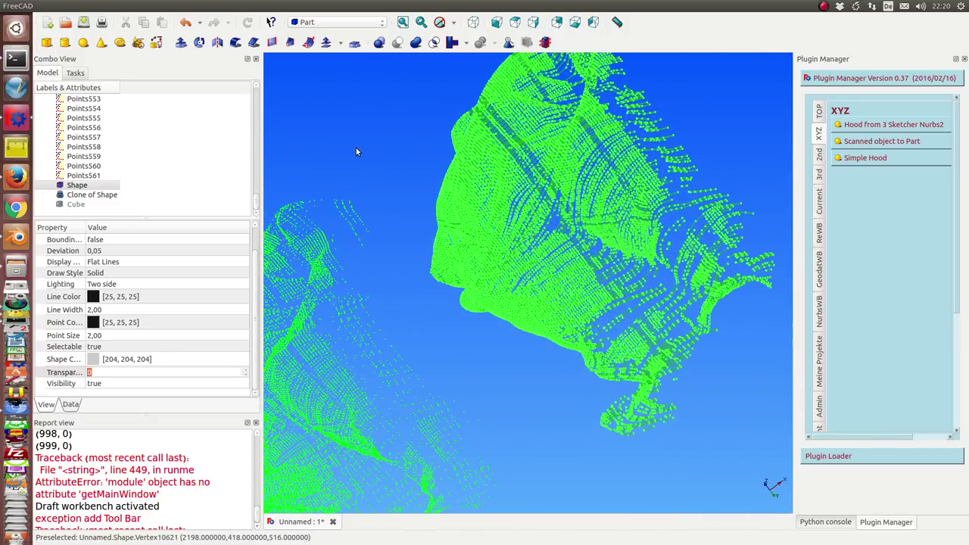
{"action": "middle_click_drag", "start_coordinate": [356, 151], "coordinate": [526, 190]}
{"action": "scroll", "coordinate": [509, 216], "scroll_direction": "down", "scroll_amount": 7}
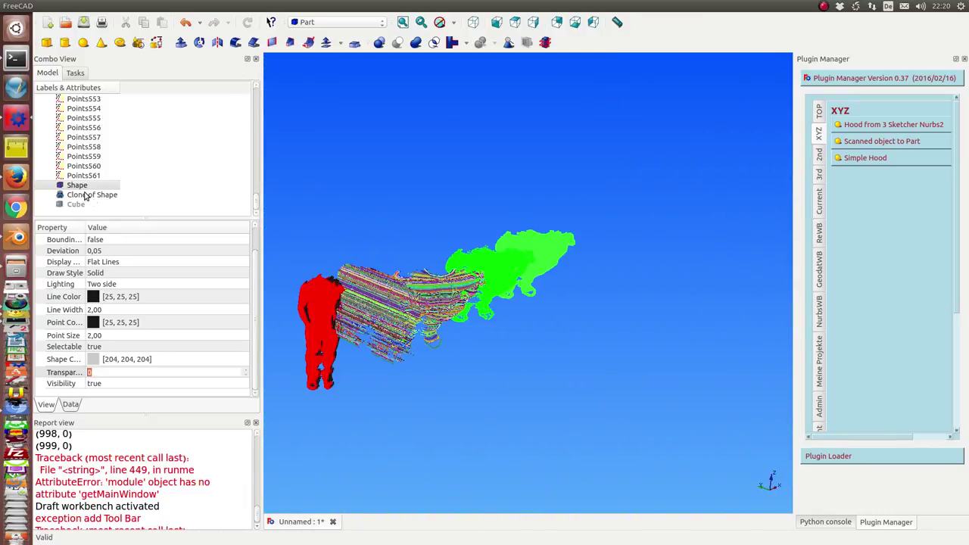
Select Clone of Shape in the model tree and display its data properties with placement and scale.
{"action": "left_click", "coordinate": [86, 196]}
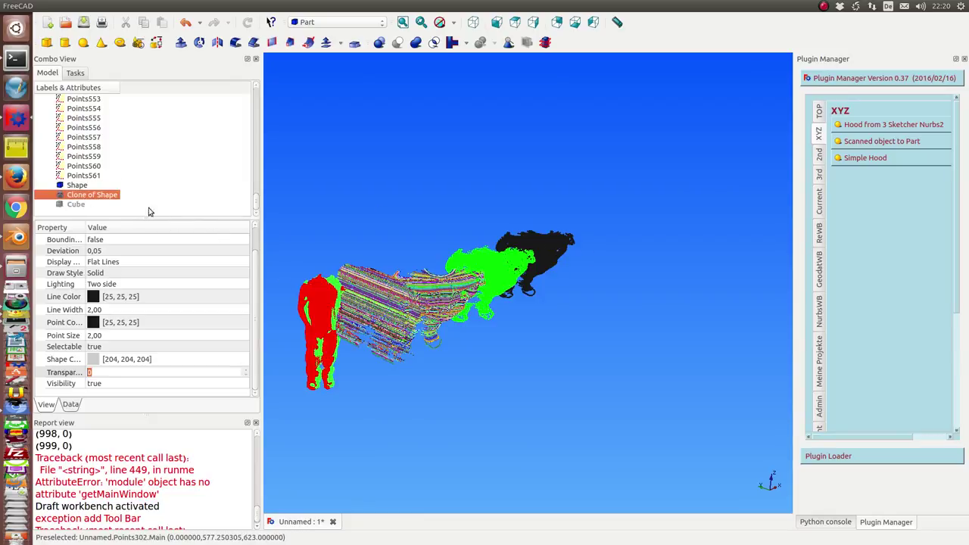
{"action": "left_click_drag", "start_coordinate": [255, 306], "coordinate": [254, 286]}
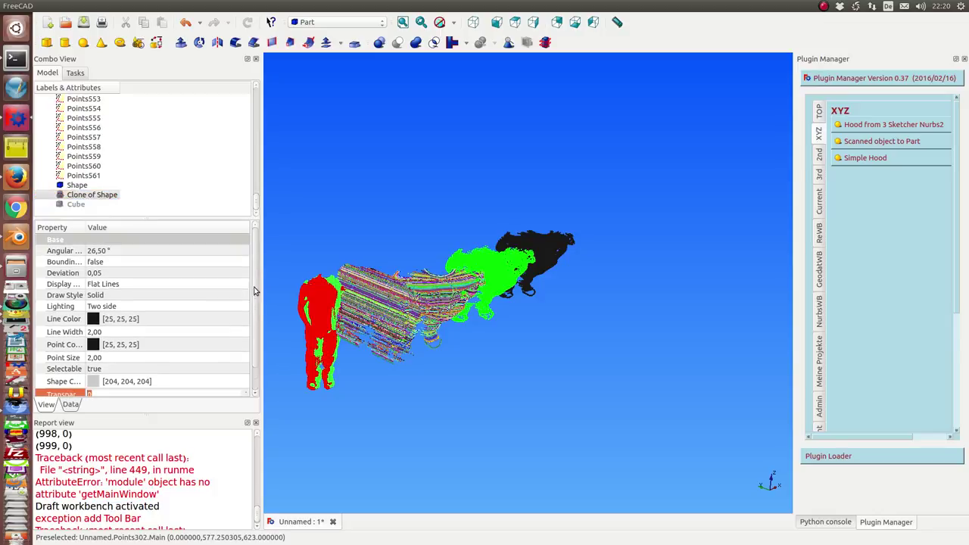
{"action": "left_click", "coordinate": [69, 407]}
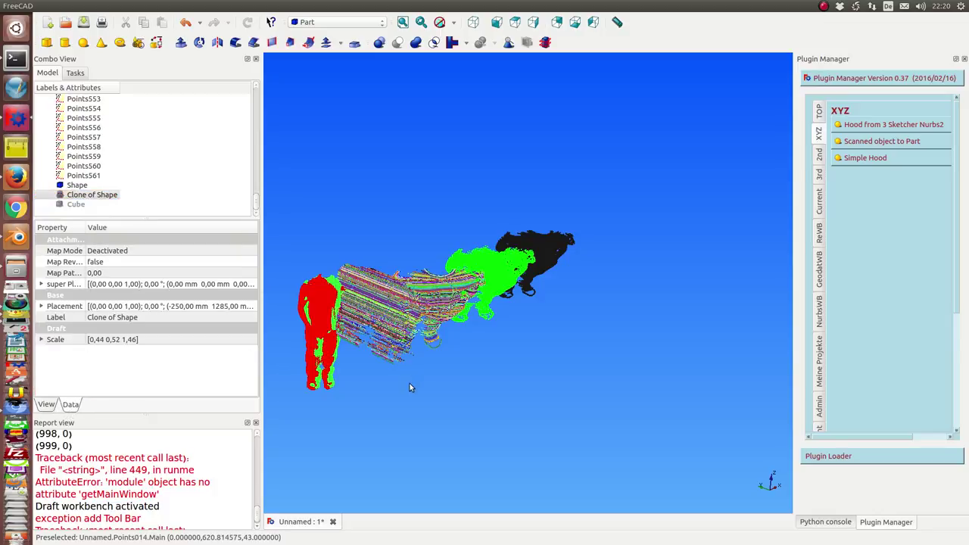
Examine how the highlighted Clone of Shape overlaps the red point cloud, from the whole figure down to the legs and feet.
{"action": "scroll", "coordinate": [401, 377], "scroll_direction": "up", "scroll_amount": 2}
{"action": "scroll", "coordinate": [423, 361], "scroll_direction": "up", "scroll_amount": 1}
{"action": "middle_click_drag", "start_coordinate": [422, 364], "coordinate": [486, 219]}
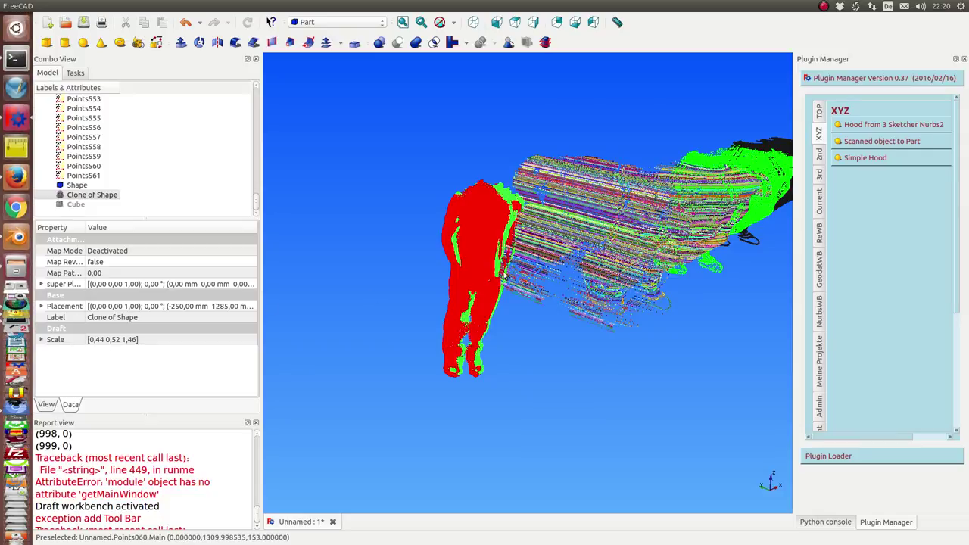
{"action": "middle_click_drag", "start_coordinate": [426, 302], "coordinate": [443, 299]}
{"action": "left_click", "coordinate": [75, 196]}
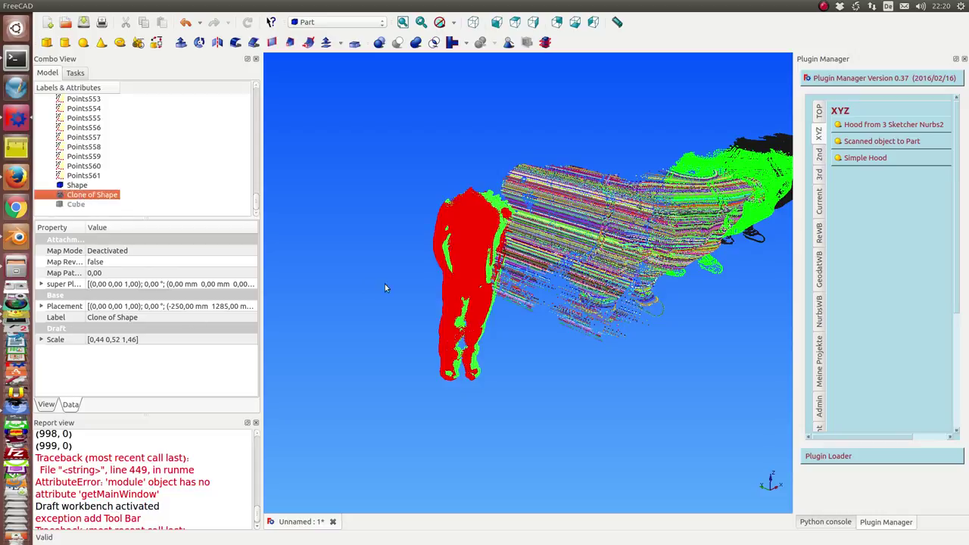
{"action": "scroll", "coordinate": [424, 255], "scroll_direction": "up", "scroll_amount": 5}
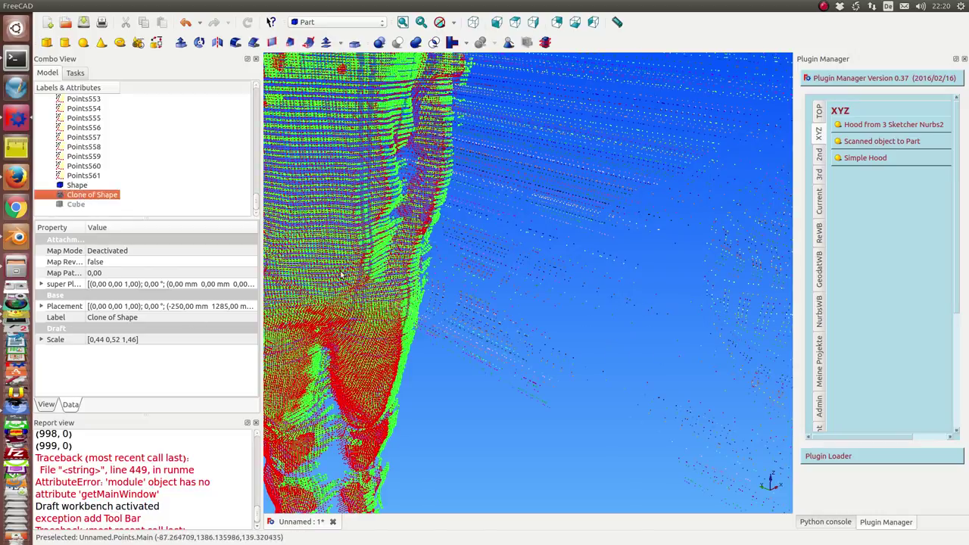
{"action": "mouse_move", "coordinate": [340, 273]}
{"action": "middle_mouse_down"}
{"action": "mouse_move", "coordinate": [522, 268]}
{"action": "mouse_move", "coordinate": [467, 266]}
{"action": "mouse_move", "coordinate": [370, 293]}
{"action": "mouse_move", "coordinate": [359, 283]}
{"action": "middle_mouse_up"}
{"action": "middle_click_drag", "start_coordinate": [424, 280], "coordinate": [407, 264]}
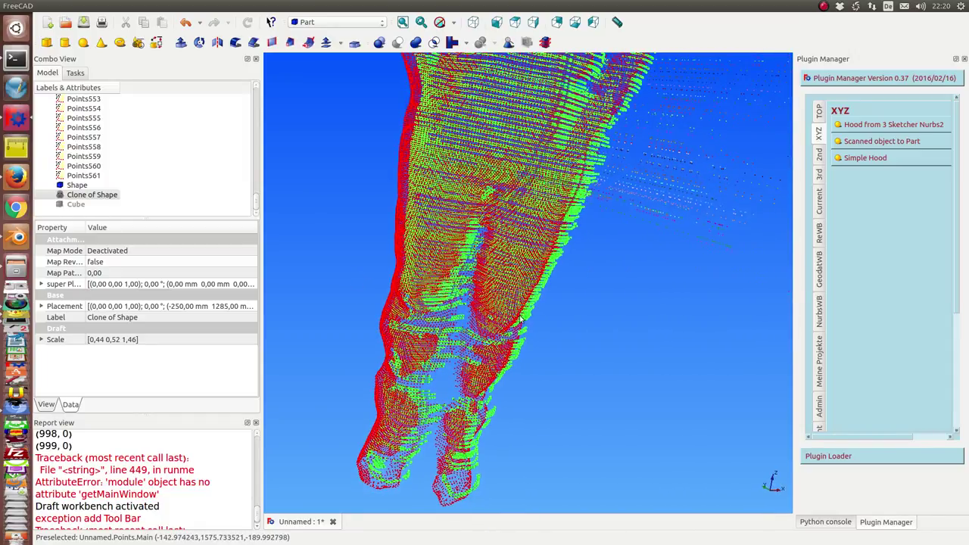
{"action": "scroll", "coordinate": [577, 343], "scroll_direction": "down", "scroll_amount": 5}
{"action": "scroll", "coordinate": [421, 331], "scroll_direction": "up", "scroll_amount": 6}
{"action": "middle_click_drag", "start_coordinate": [351, 327], "coordinate": [474, 291]}
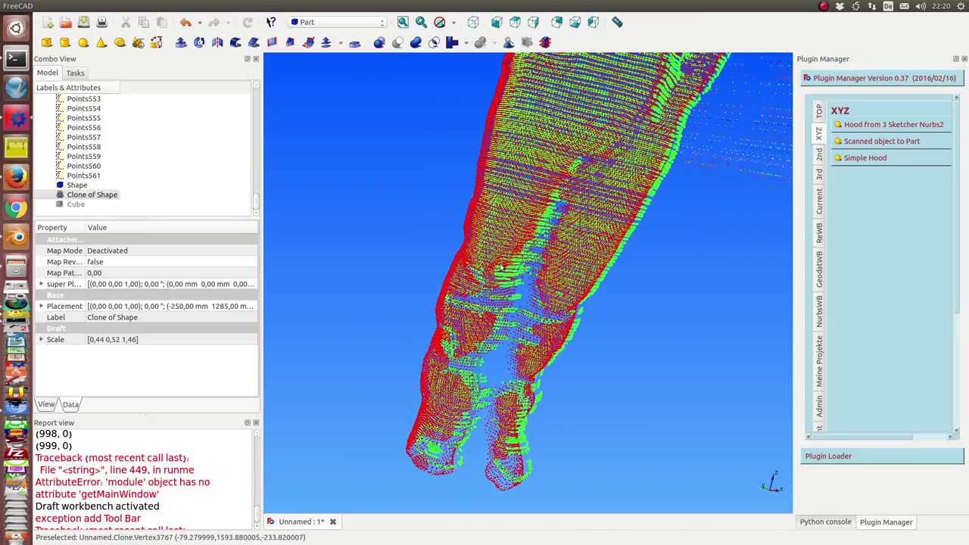
Hide the original red Points cloud and inspect the contour lines of the Clone of Shape around the legs and feet.
{"action": "left_click", "coordinate": [87, 195]}
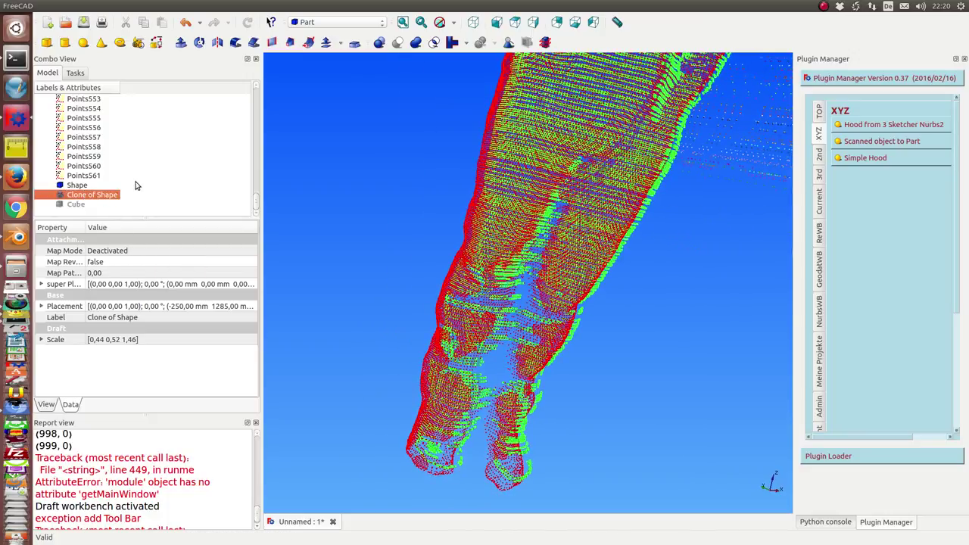
{"action": "left_click_drag", "start_coordinate": [255, 202], "coordinate": [268, 89]}
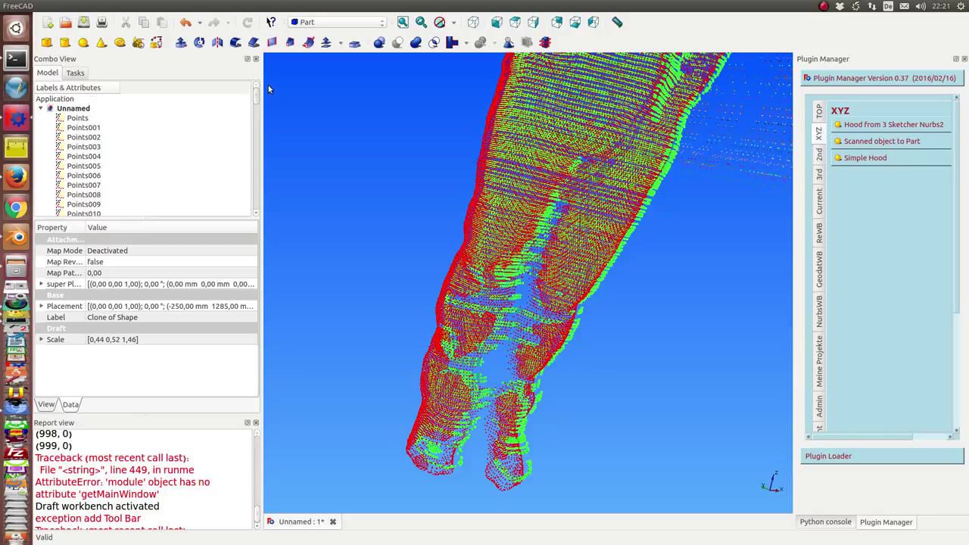
{"action": "left_click", "coordinate": [80, 118]}
{"action": "middle_click_drag", "start_coordinate": [355, 191], "coordinate": [336, 207]}
{"action": "scroll", "coordinate": [335, 207], "scroll_direction": "down", "scroll_amount": 3}
{"action": "scroll", "coordinate": [335, 207], "scroll_direction": "up", "scroll_amount": 3}
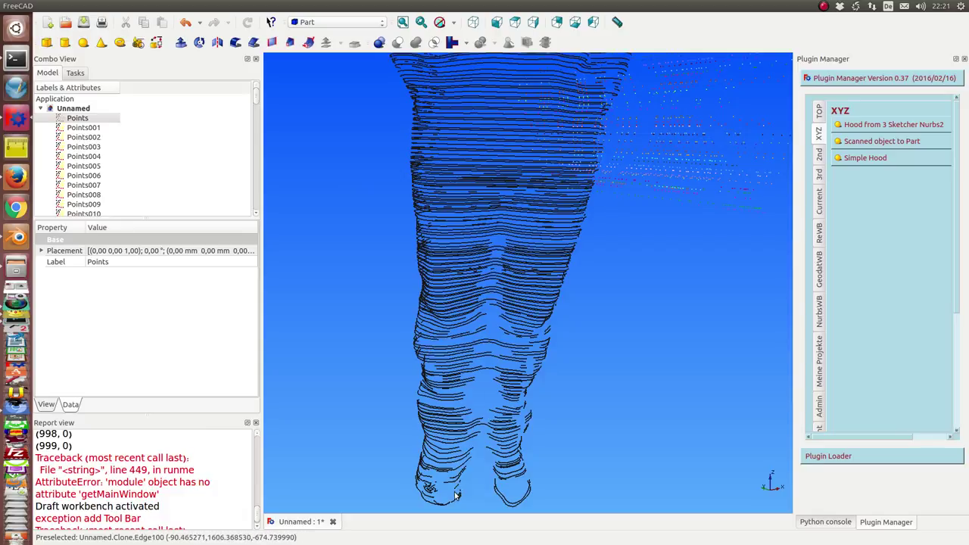
{"action": "middle_click_drag", "start_coordinate": [360, 418], "coordinate": [389, 383]}
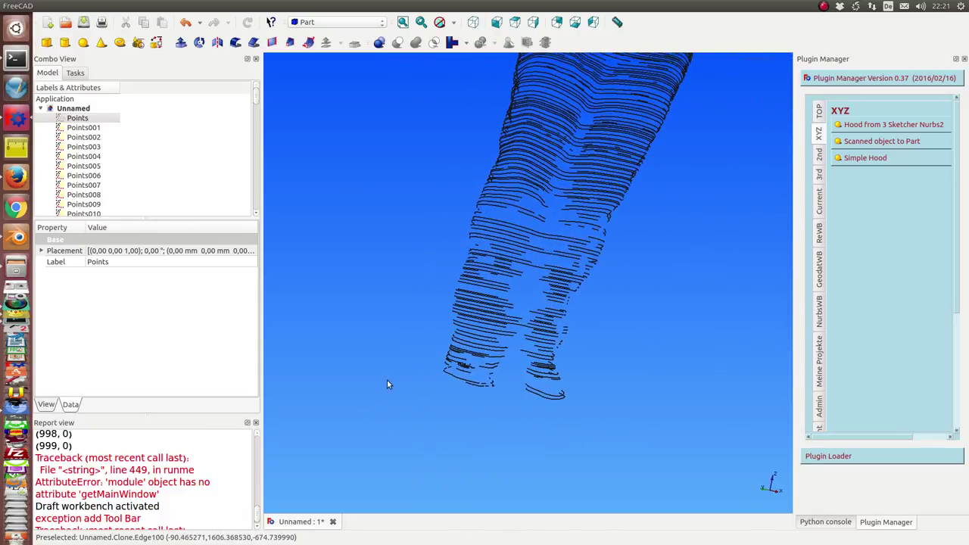
Examine the black contour lines of the Clone of Shape's legs from several angles, close up and in an overview with the other clouds.
{"action": "scroll", "coordinate": [386, 384], "scroll_direction": "up", "scroll_amount": 3}
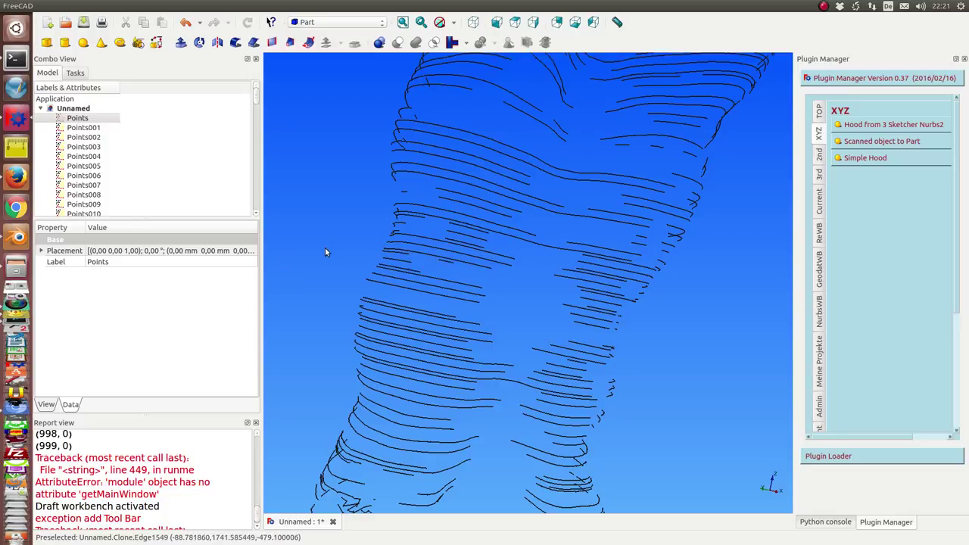
{"action": "middle_click_drag", "start_coordinate": [324, 248], "coordinate": [331, 249]}
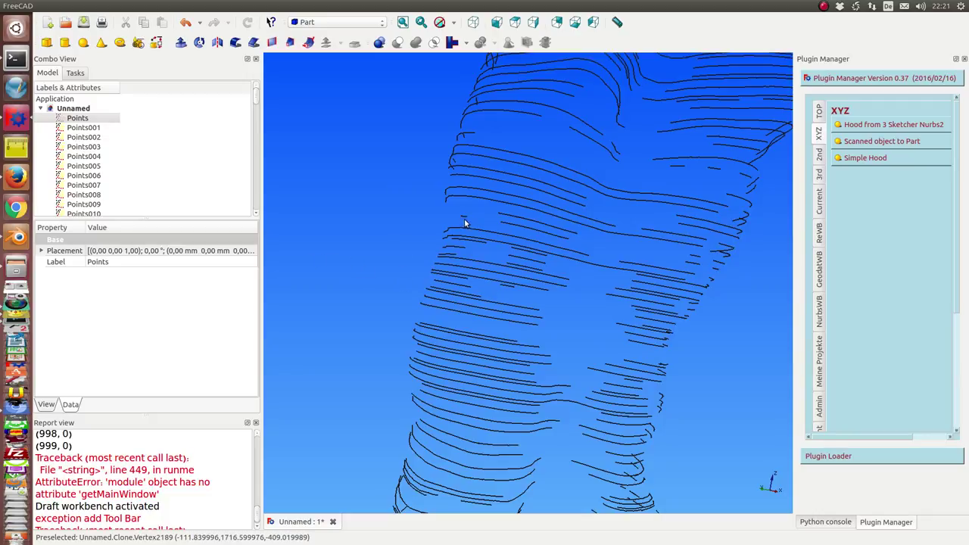
{"action": "scroll", "coordinate": [396, 214], "scroll_direction": "down", "scroll_amount": 10}
{"action": "scroll", "coordinate": [557, 242], "scroll_direction": "up", "scroll_amount": 6}
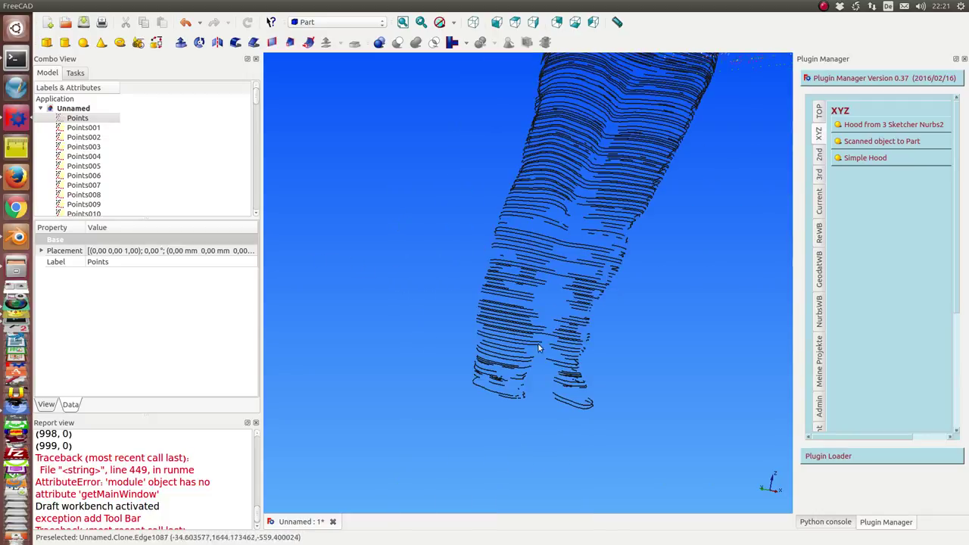
{"action": "middle_click_drag", "start_coordinate": [364, 332], "coordinate": [360, 323]}
{"action": "middle_click_drag", "start_coordinate": [359, 250], "coordinate": [382, 323]}
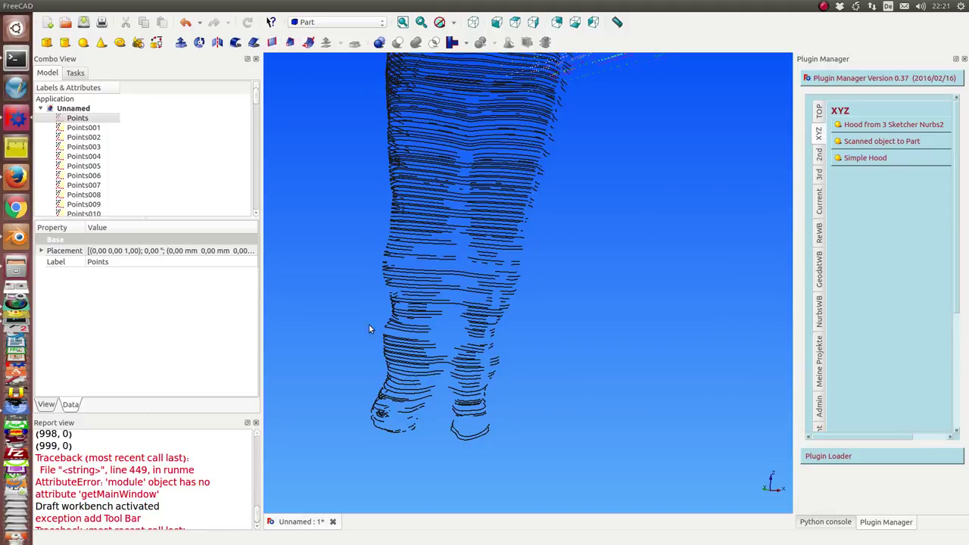
{"action": "scroll", "coordinate": [489, 234], "scroll_direction": "down", "scroll_amount": 8}
{"action": "middle_click_drag", "start_coordinate": [395, 253], "coordinate": [413, 231]}
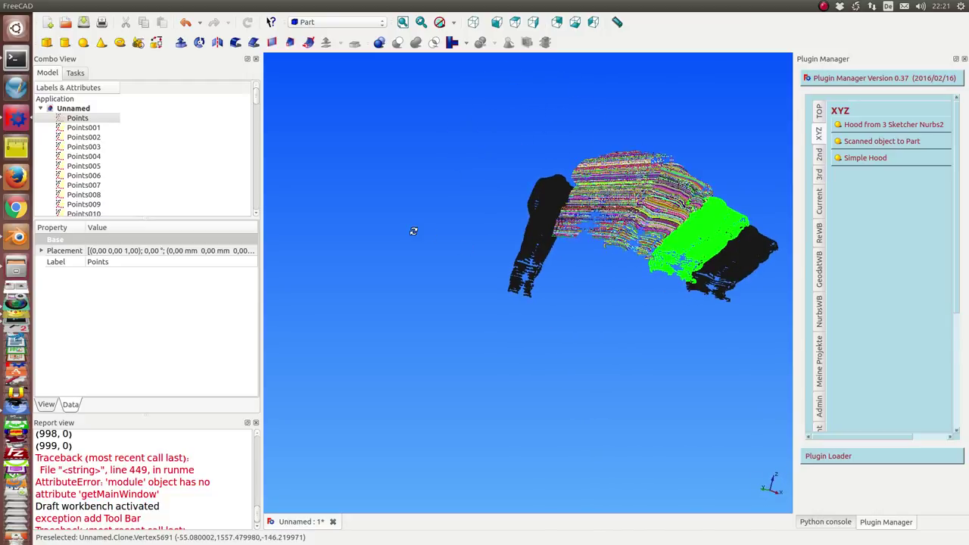
{"action": "scroll", "coordinate": [413, 234], "scroll_direction": "up", "scroll_amount": 5}
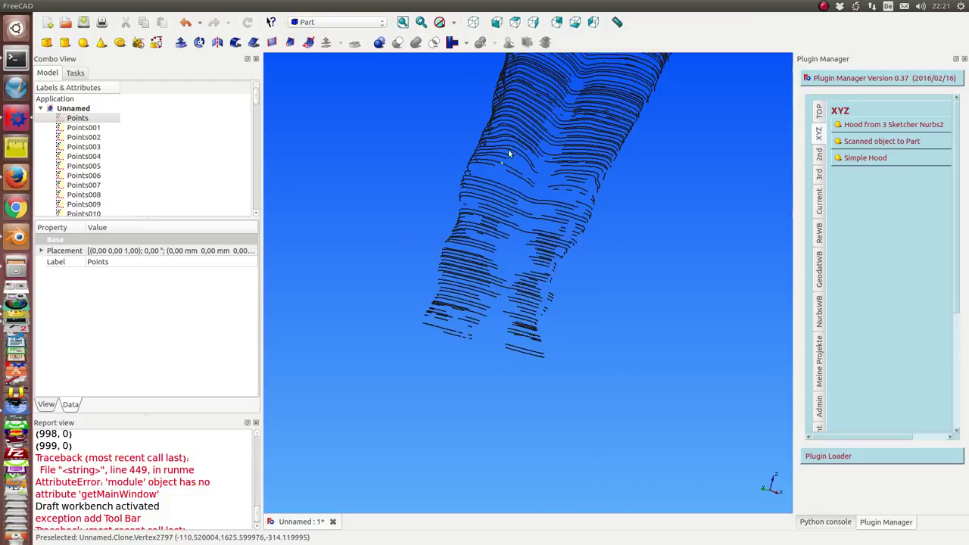